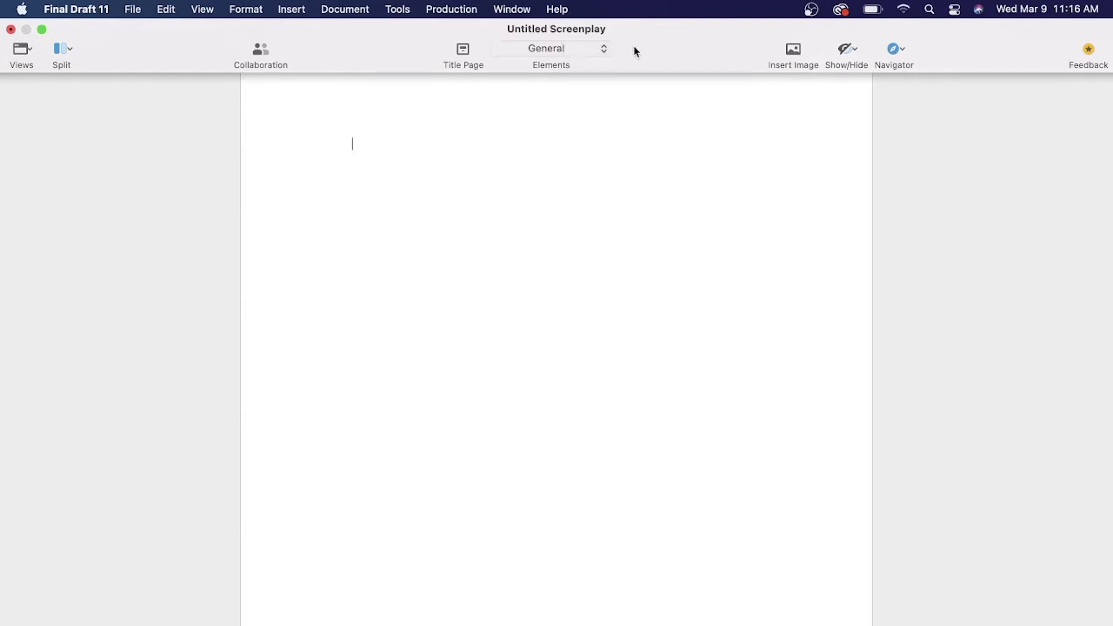
# Replace the title page's SCRIPT TITLE placeholder with EXAMPLE
pyautogui.click(464, 50)
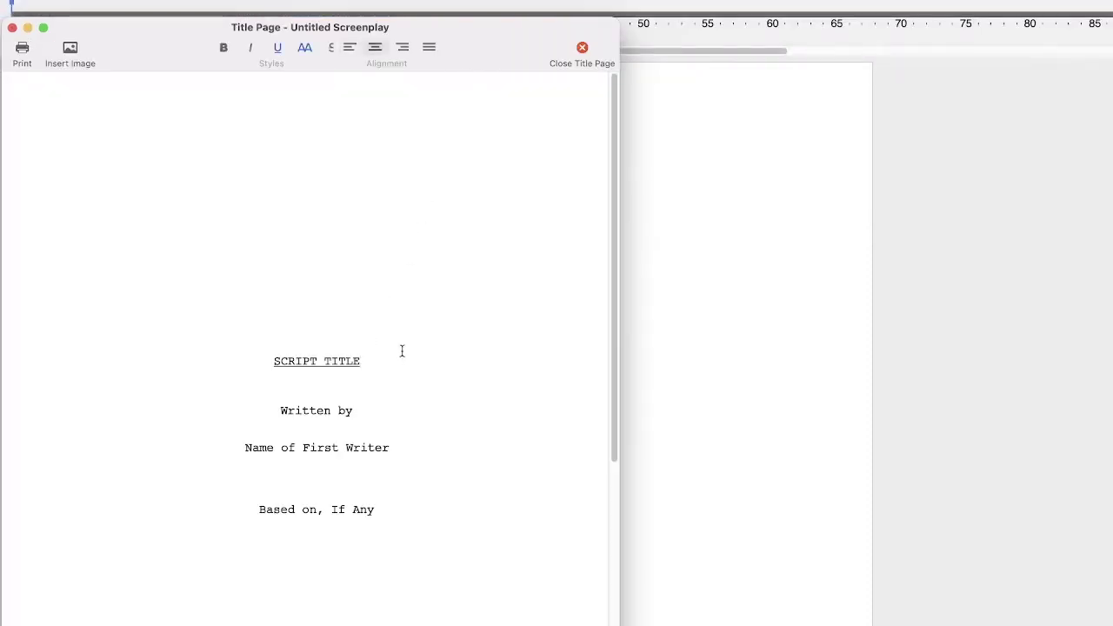
pyautogui.press('BackSpace')
pyautogui.press('BackSpace')
pyautogui.press('BackSpace')
pyautogui.press('BackSpace')
pyautogui.press('BackSpace')
pyautogui.press('BackSpace')
pyautogui.press('BackSpace')
pyautogui.press('BackSpace')
pyautogui.press('BackSpace')
pyautogui.press('BackSpace')
pyautogui.press('BackSpace')
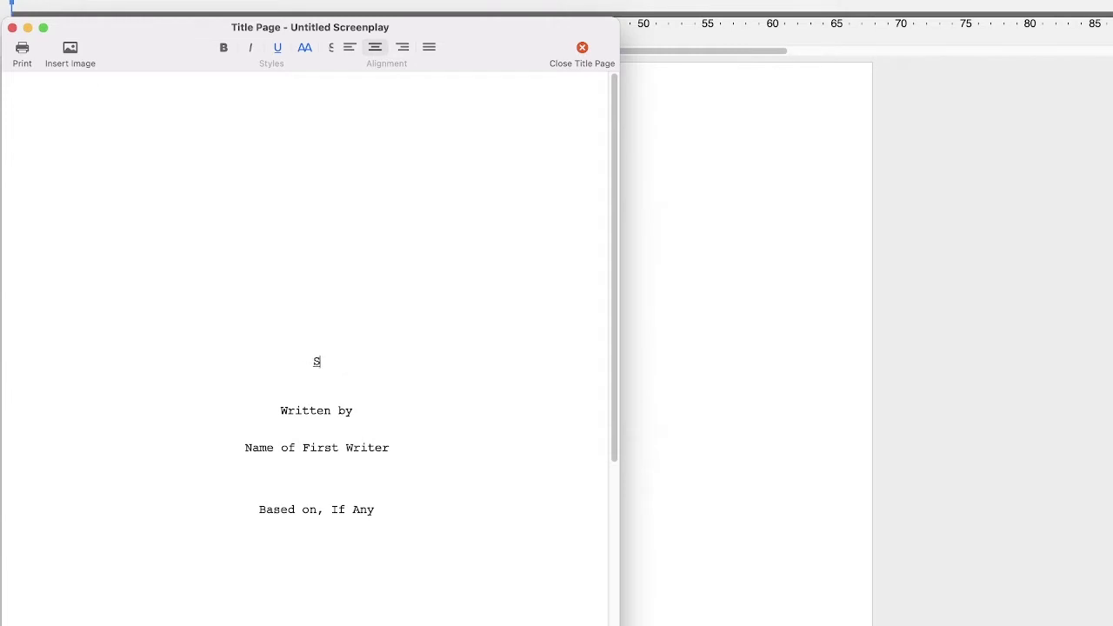
pyautogui.press('BackSpace')
pyautogui.write('EXAMPLE')
# Replace the Name of First Writer placeholder with the writer's name
pyautogui.moveTo(387, 449); pyautogui.dragTo(245, 450)
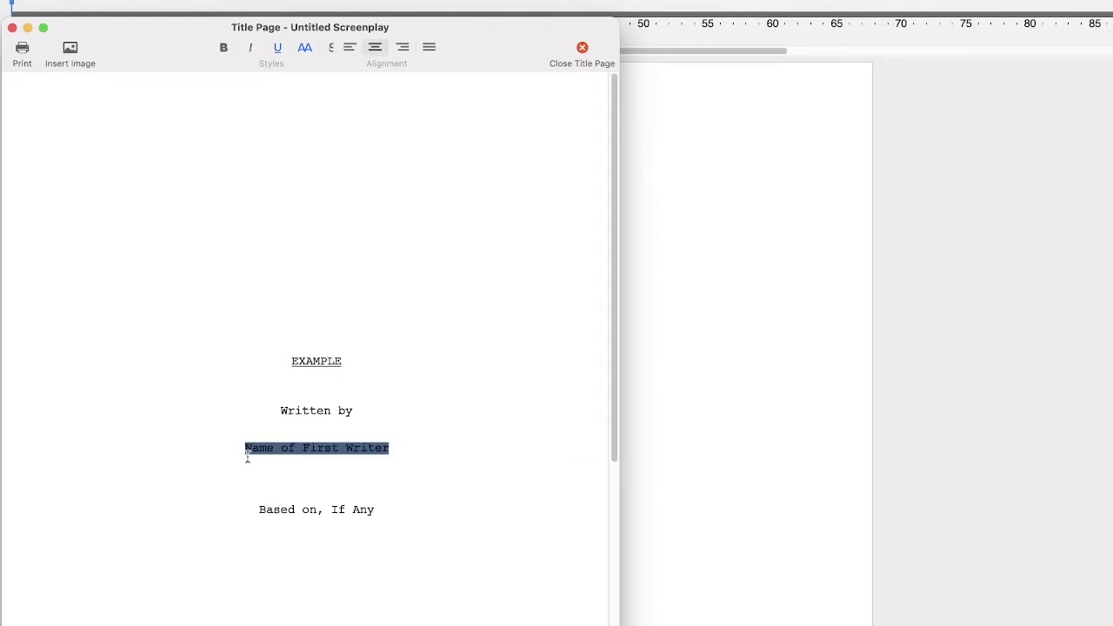
pyautogui.write('Zach')
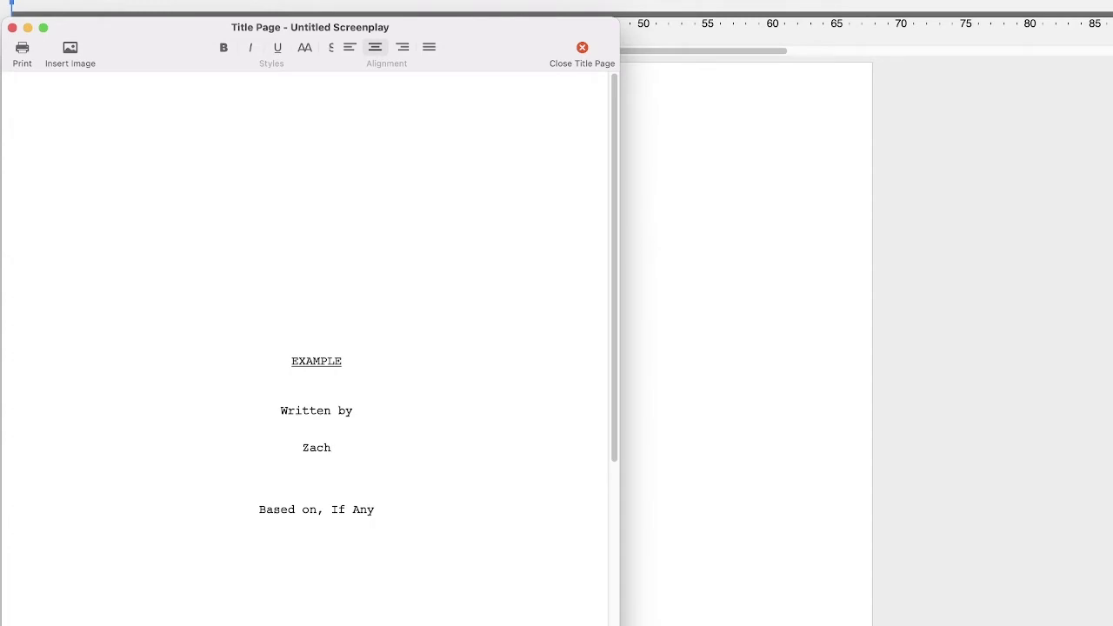
pyautogui.scroll(-3, 369, 384)
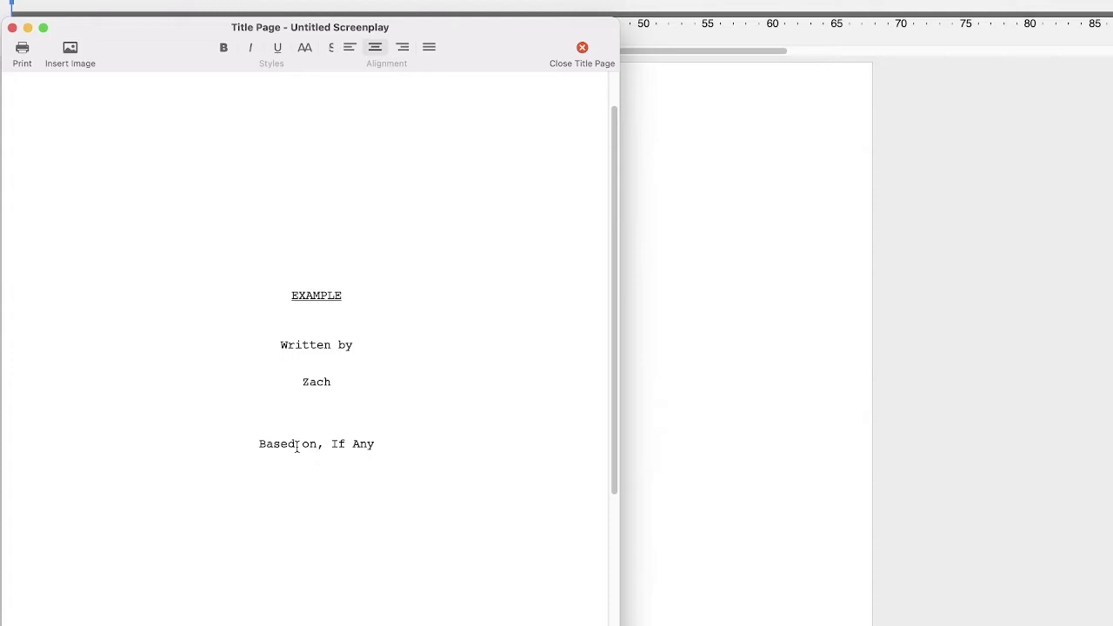
pyautogui.scroll(-3, 310, 436)
pyautogui.scroll(-3, 310, 436)
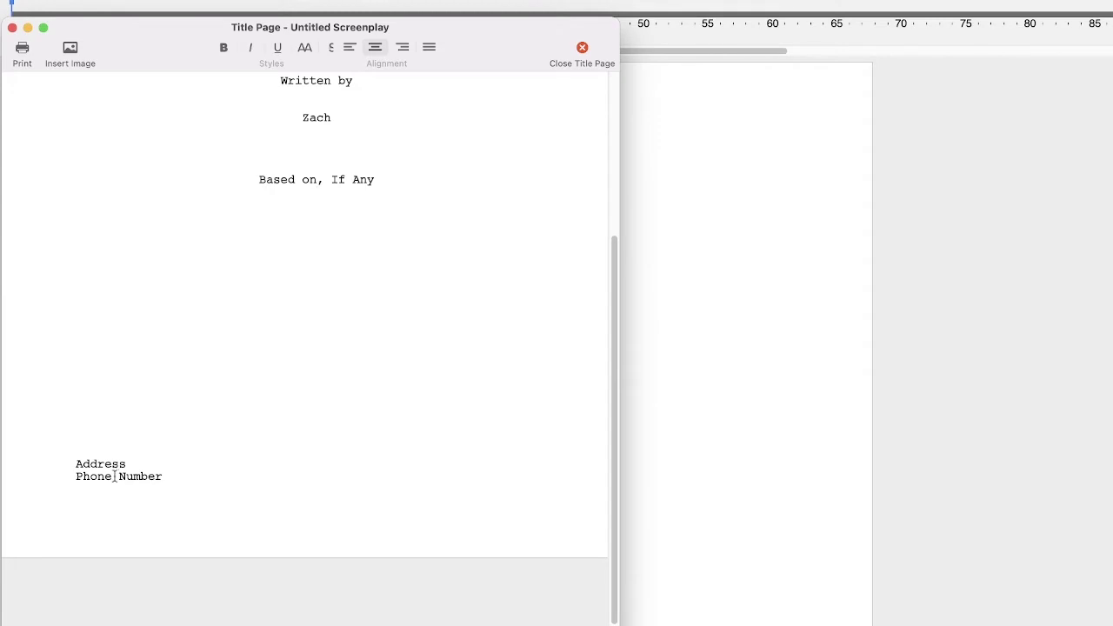
pyautogui.scroll(5, 114, 476)
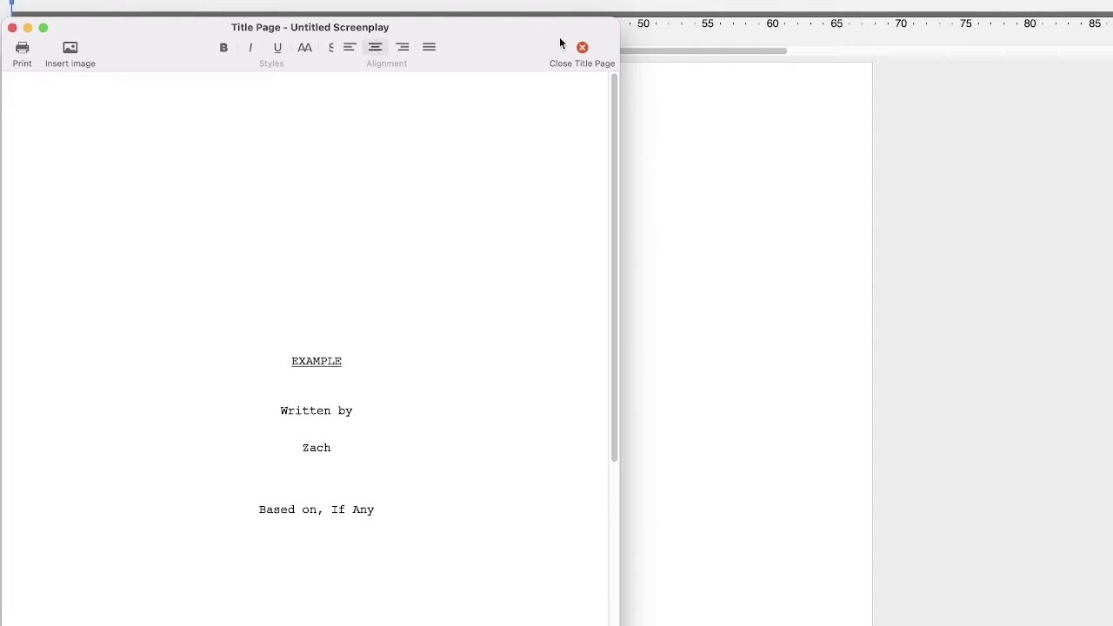
# Leave the title page and format the script's first line as a Scene Heading
pyautogui.click(582, 48)
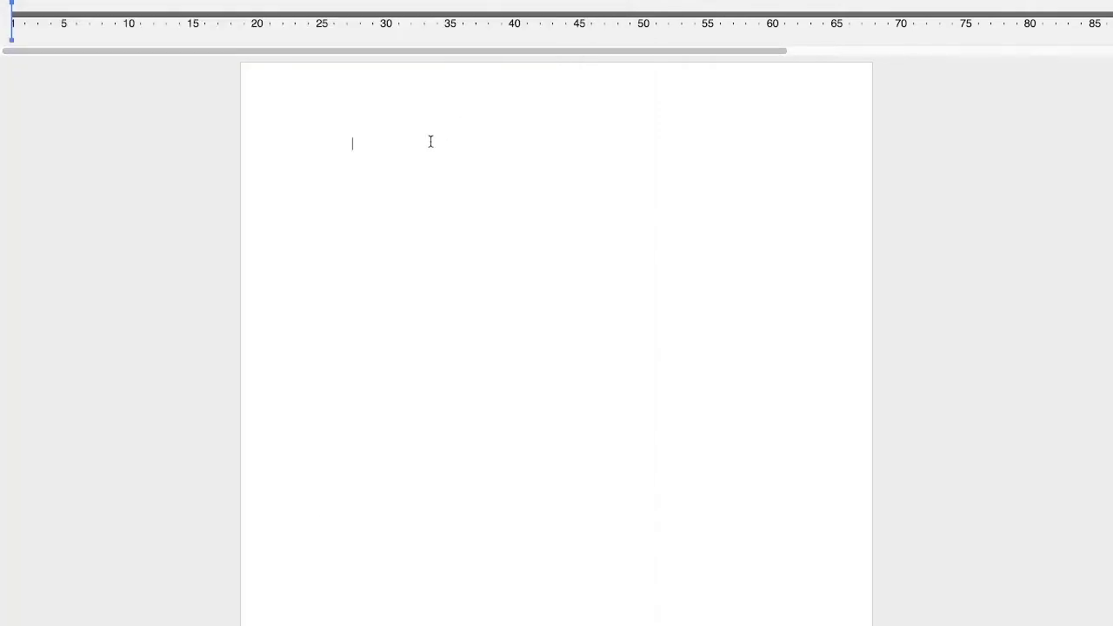
pyautogui.press('Return')
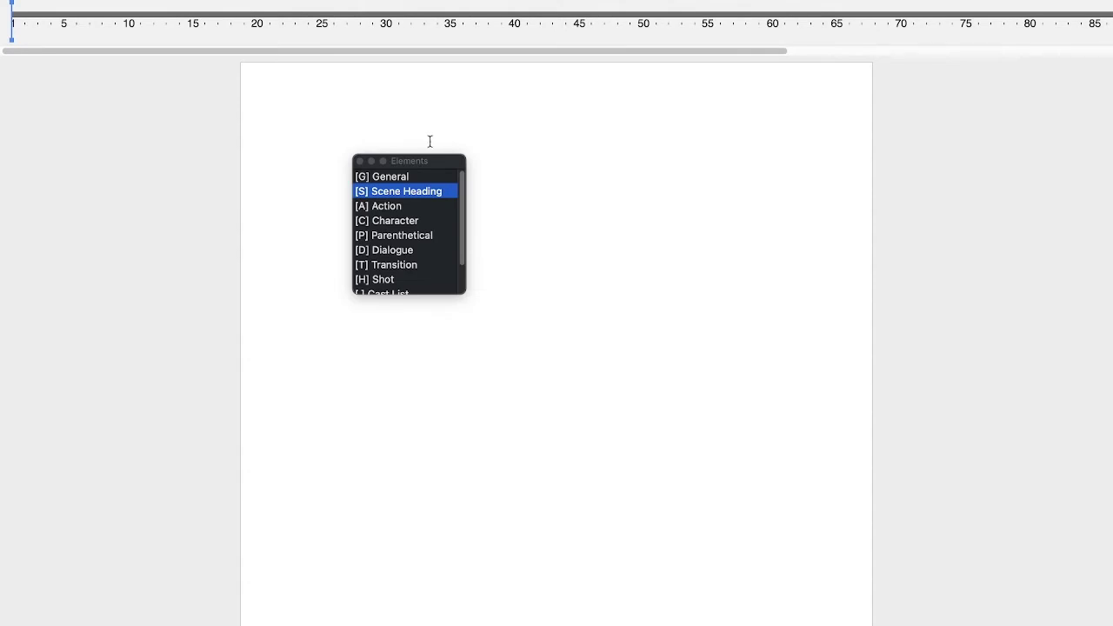
pyautogui.scroll(-2, 427, 218)
pyautogui.scroll(2, 427, 218)
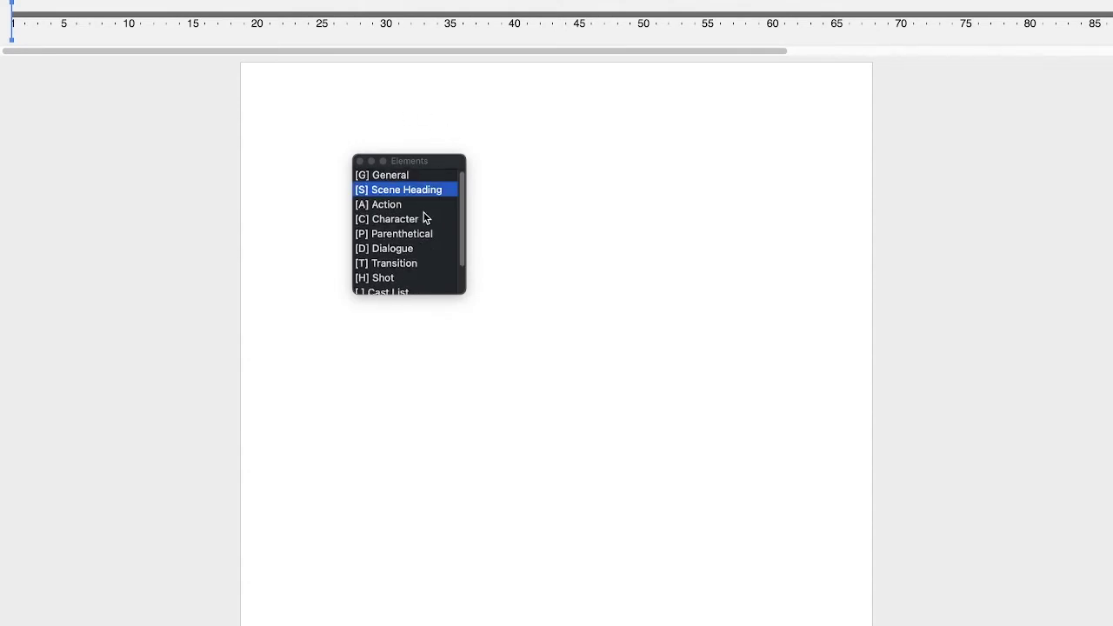
pyautogui.scroll(-2, 427, 217)
pyautogui.scroll(2, 427, 217)
pyautogui.scroll(-2, 427, 218)
pyautogui.scroll(2, 425, 218)
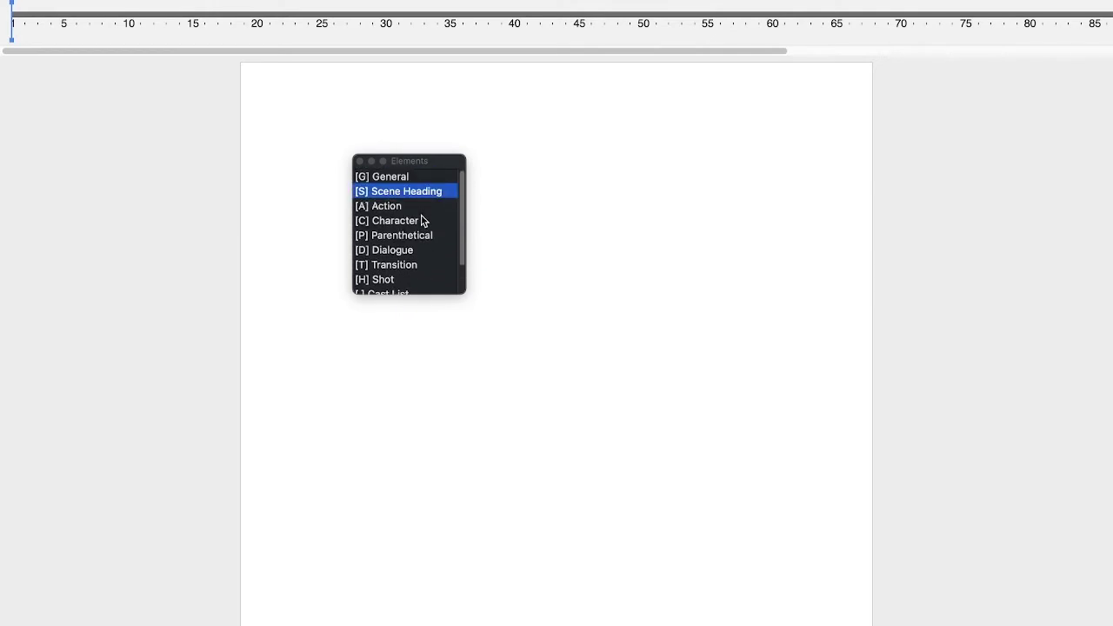
pyautogui.click(406, 192)
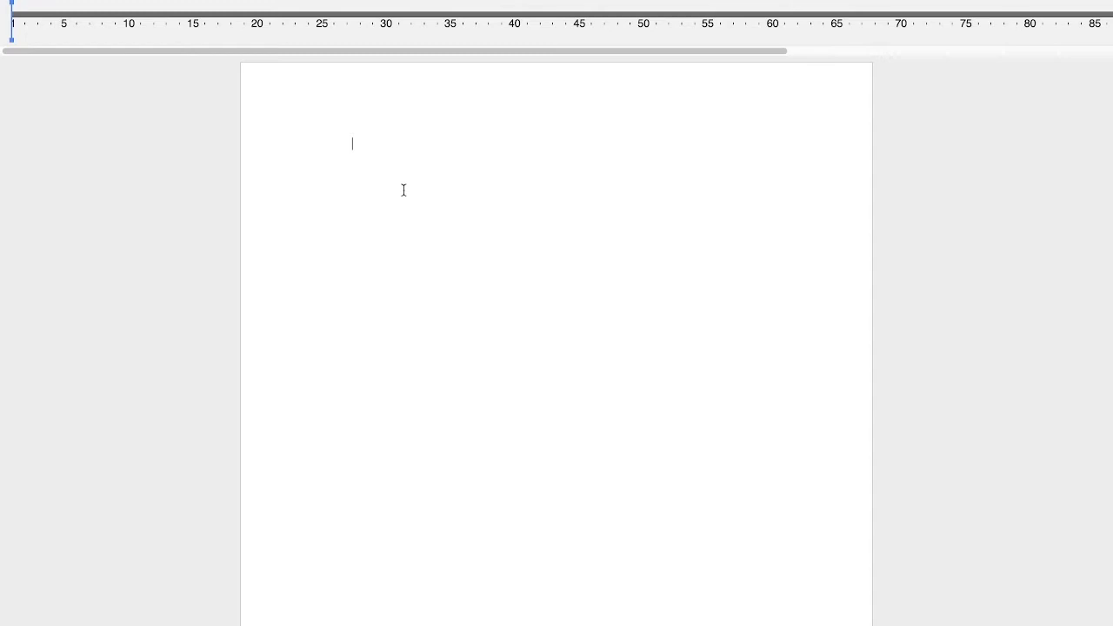
# Enter the scene heading INT. RECORDING STUDIO - DAY, accepting SmartType's INT. suggestion
pyautogui.write('I')
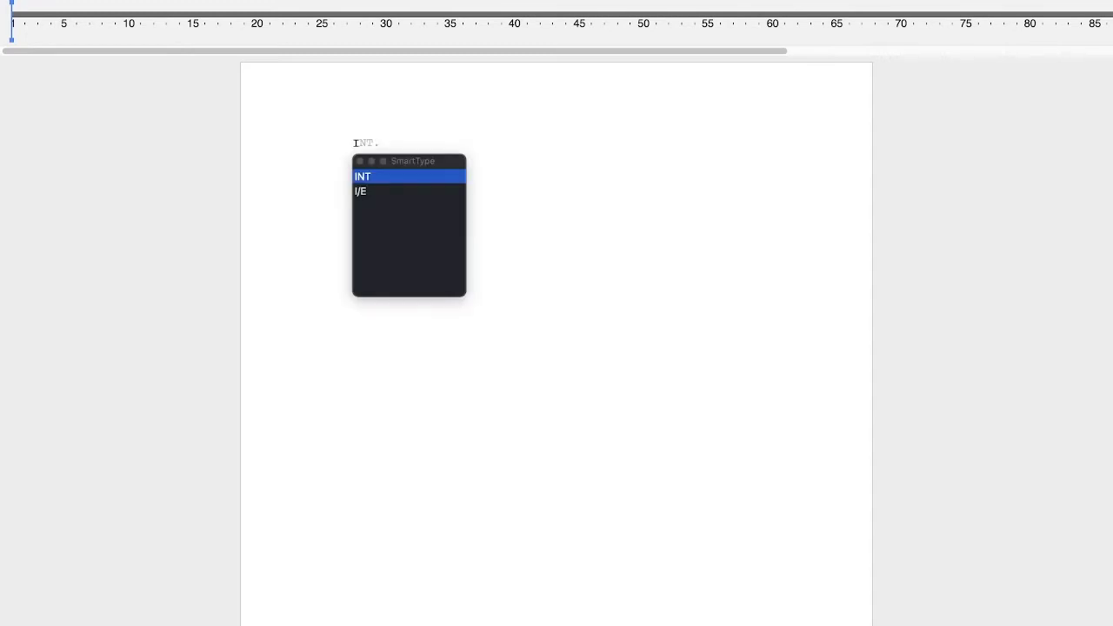
pyautogui.press('Return')
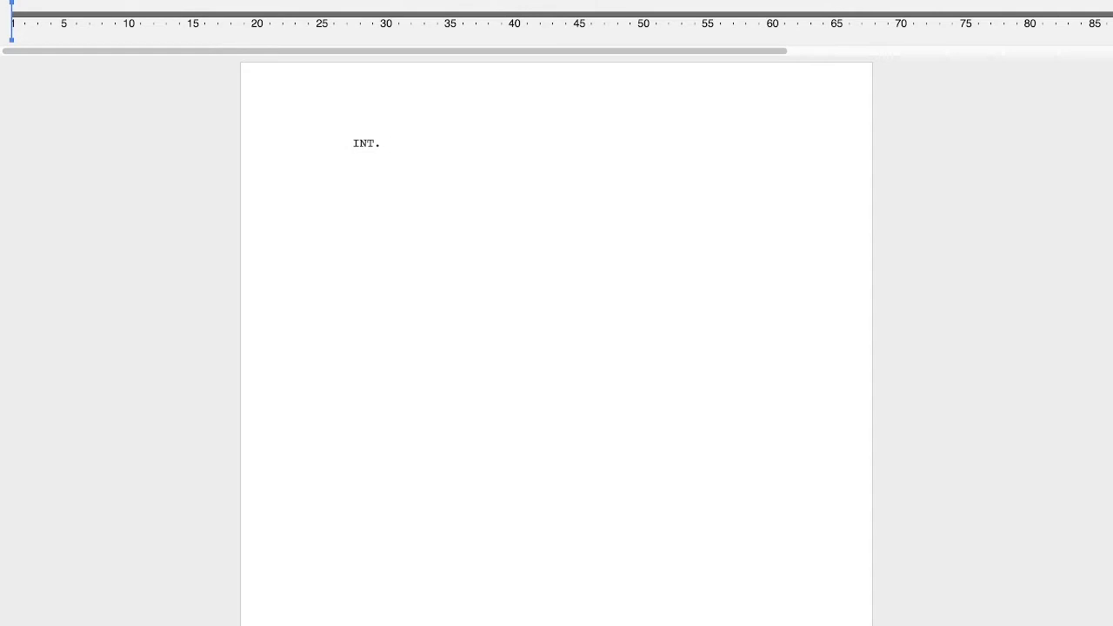
pyautogui.write('RECORDING STUDIO')
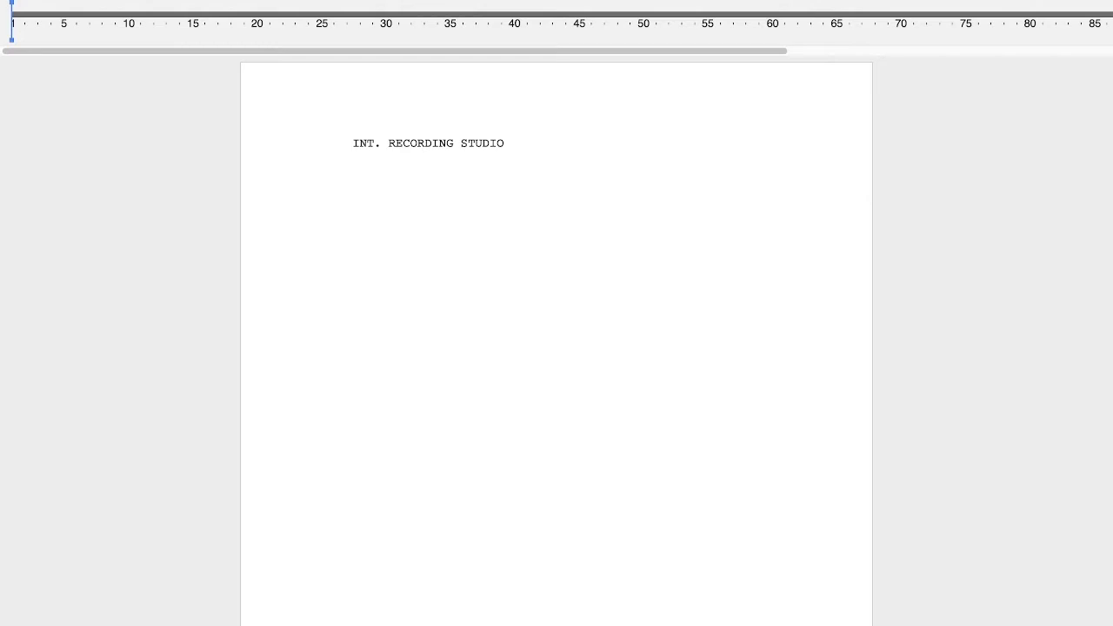
pyautogui.write(' -')
pyautogui.write('DAY')
# Try LILBURN LIBRARY/RECORDING STUDIO as the location, revert to RECORDING STUDIO, then add a new line
pyautogui.click(504, 144)
pyautogui.press('BackSpace')
pyautogui.press('BackSpace')
pyautogui.press('BackSpace')
pyautogui.press('BackSpace')
pyautogui.press('BackSpace')
pyautogui.press('BackSpace')
pyautogui.press('BackSpace')
pyautogui.press('BackSpace')
pyautogui.press('BackSpace')
pyautogui.press('BackSpace')
pyautogui.press('BackSpace')
pyautogui.press('BackSpace')
pyautogui.press('BackSpace')
pyautogui.press('BackSpace')
pyautogui.press('BackSpace')
pyautogui.press('BackSpace')
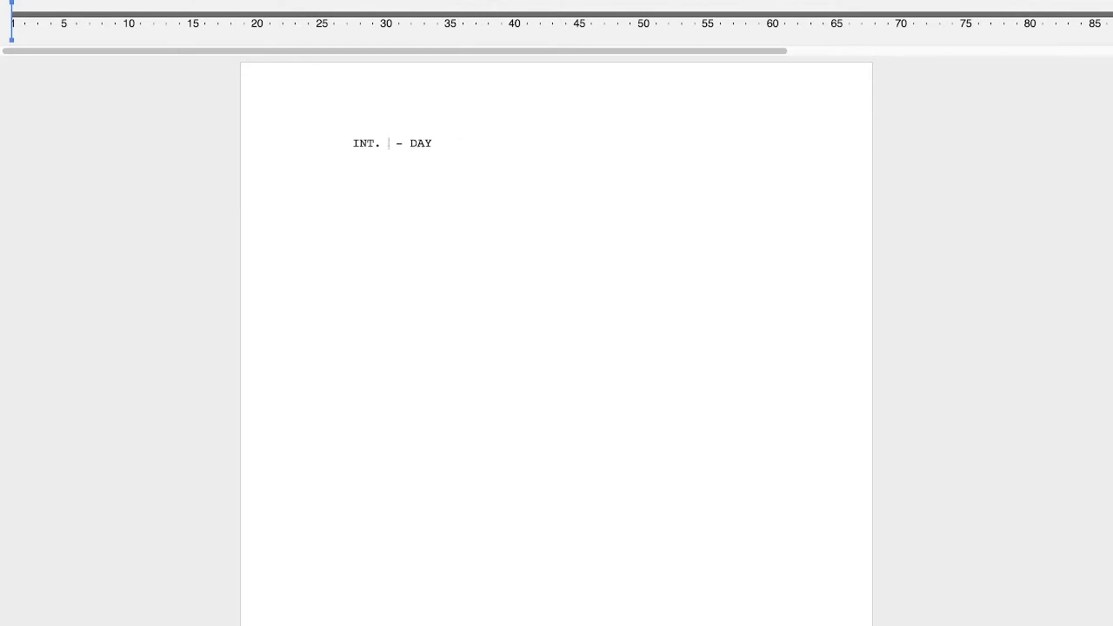
pyautogui.write('LILBURN')
pyautogui.write(' LIBRARY')
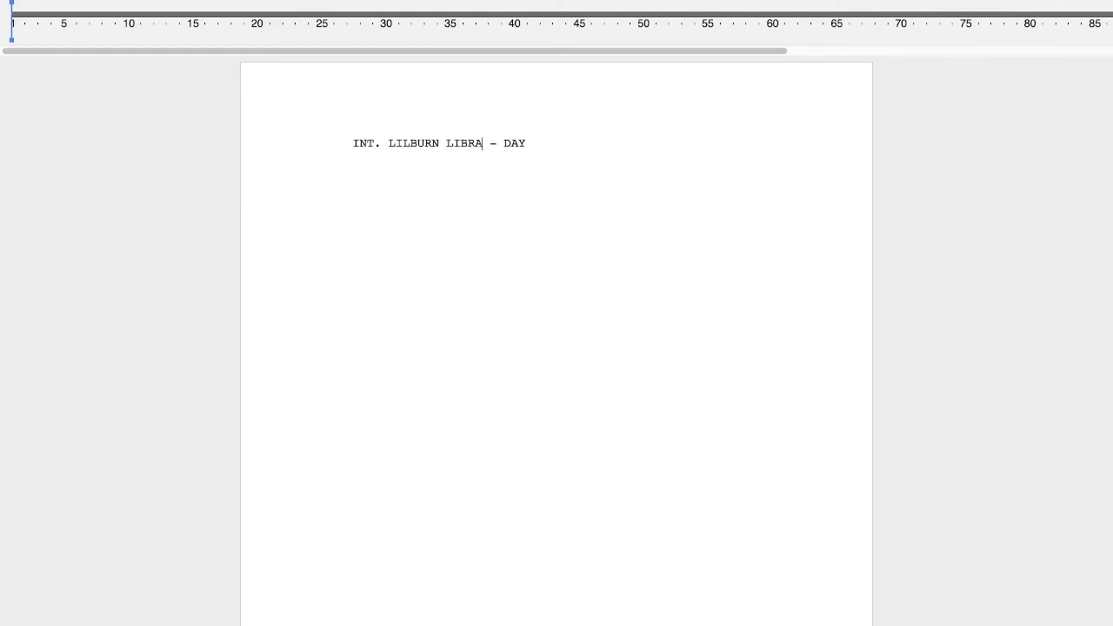
pyautogui.write('/RECORDING')
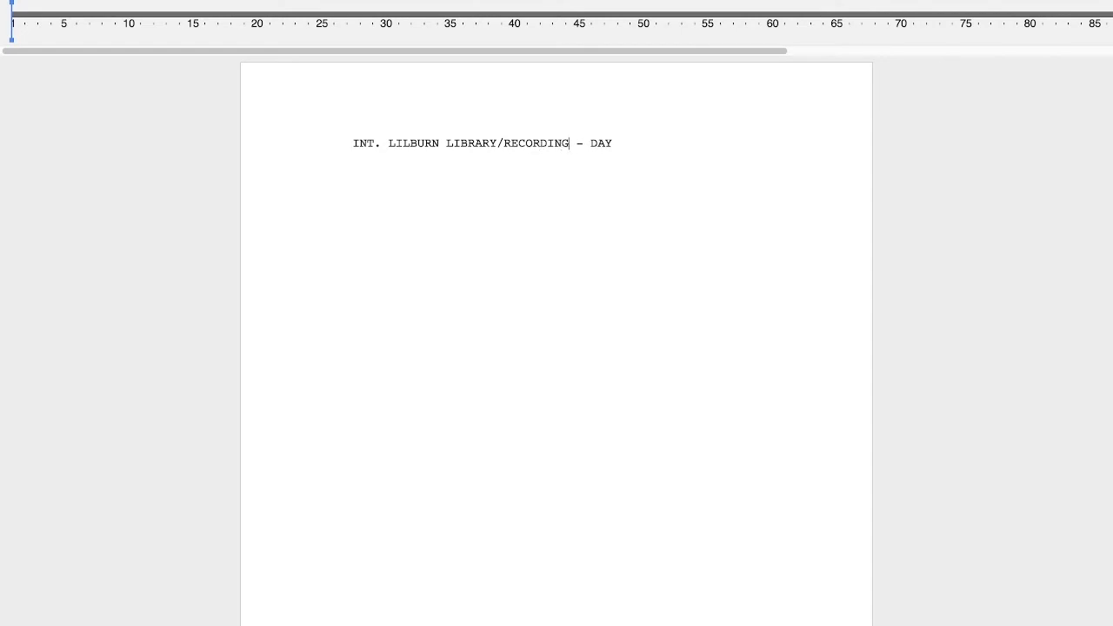
pyautogui.write(' STUDIO')
pyautogui.press('BackSpace')
pyautogui.press('BackSpace')
pyautogui.press('BackSpace')
pyautogui.press('BackSpace')
pyautogui.press('BackSpace')
pyautogui.press('BackSpace')
pyautogui.press('BackSpace')
pyautogui.press('BackSpace')
pyautogui.press('BackSpace')
pyautogui.press('BackSpace')
pyautogui.press('BackSpace')
pyautogui.press('BackSpace')
pyautogui.press('BackSpace')
pyautogui.press('BackSpace')
pyautogui.press('BackSpace')
pyautogui.press('BackSpace')
pyautogui.press('BackSpace')
pyautogui.press('BackSpace')
pyautogui.press('BackSpace')
pyautogui.press('BackSpace')
pyautogui.press('BackSpace')
pyautogui.press('BackSpace')
pyautogui.press('BackSpace')
pyautogui.press('BackSpace')
pyautogui.press('BackSpace')
pyautogui.press('BackSpace')
pyautogui.press('BackSpace')
pyautogui.press('BackSpace')
pyautogui.press('BackSpace')
pyautogui.press('BackSpace')
pyautogui.press('BackSpace')
pyautogui.press('BackSpace')
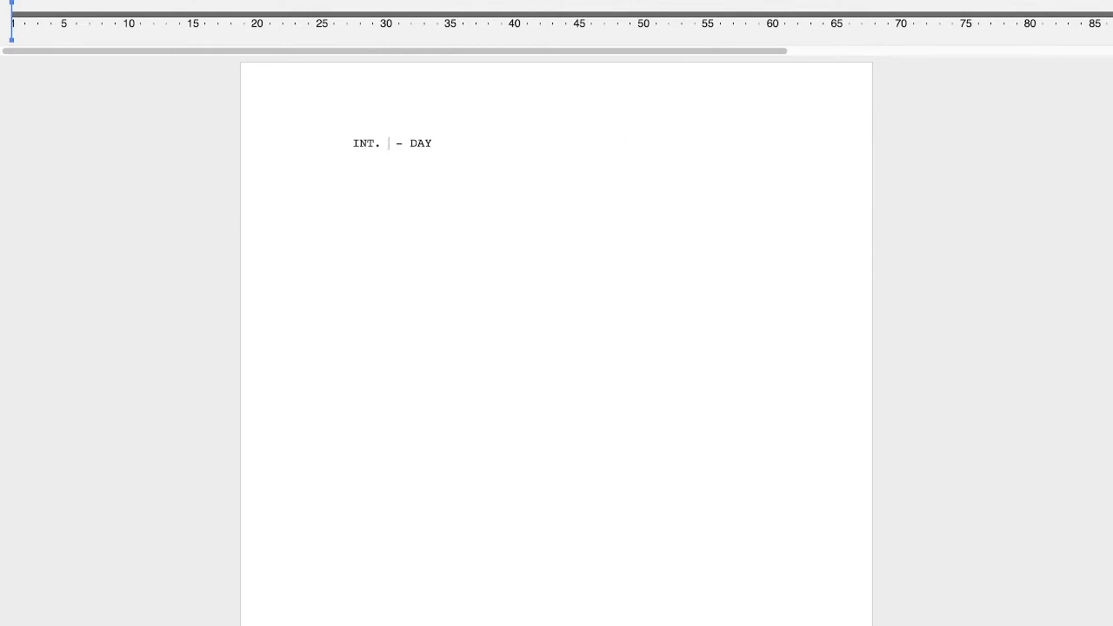
pyautogui.write('RECORDING STUD')
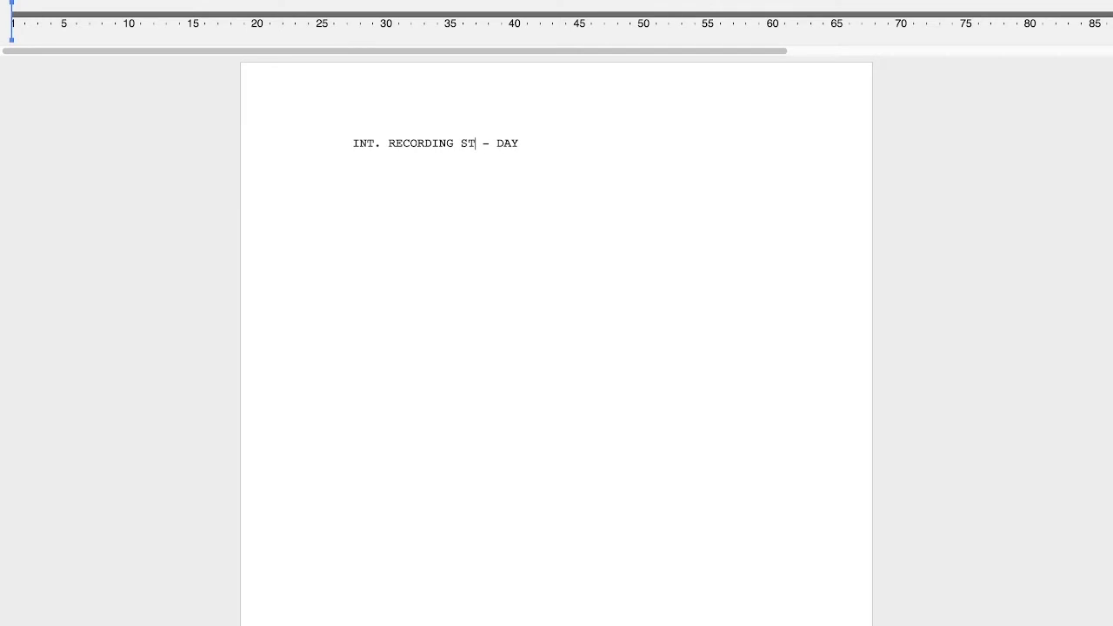
pyautogui.write('IO')
pyautogui.click(562, 142)
pyautogui.press('Return')
pyautogui.press('Return')
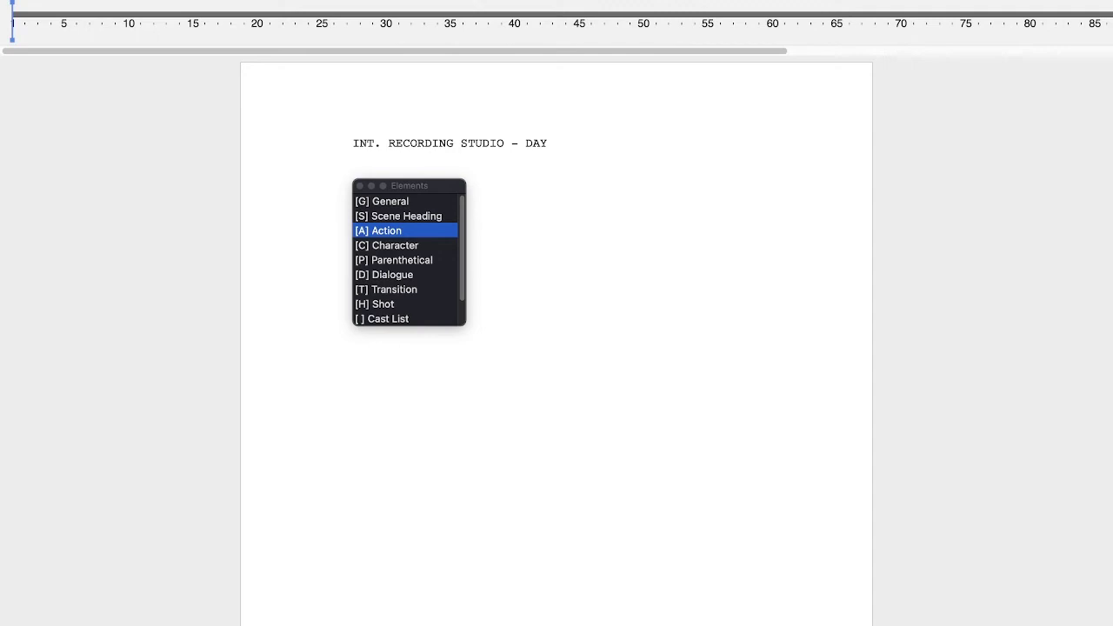
# Begin an Action line: 'ZACH (28), a dedicated librarian and introverted soul,'
pyautogui.press('Return')
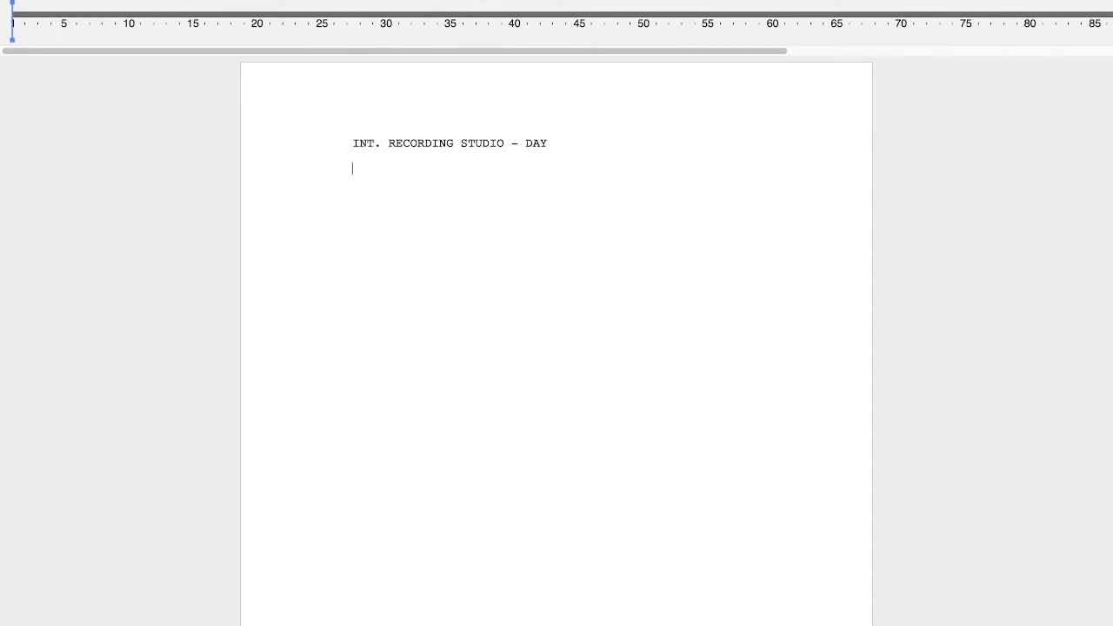
pyautogui.write('ZA')
pyautogui.write('H (')
pyautogui.press('BackSpace')
pyautogui.press('BackSpace')
pyautogui.write('(28),')
pyautogui.write('a dedicate')
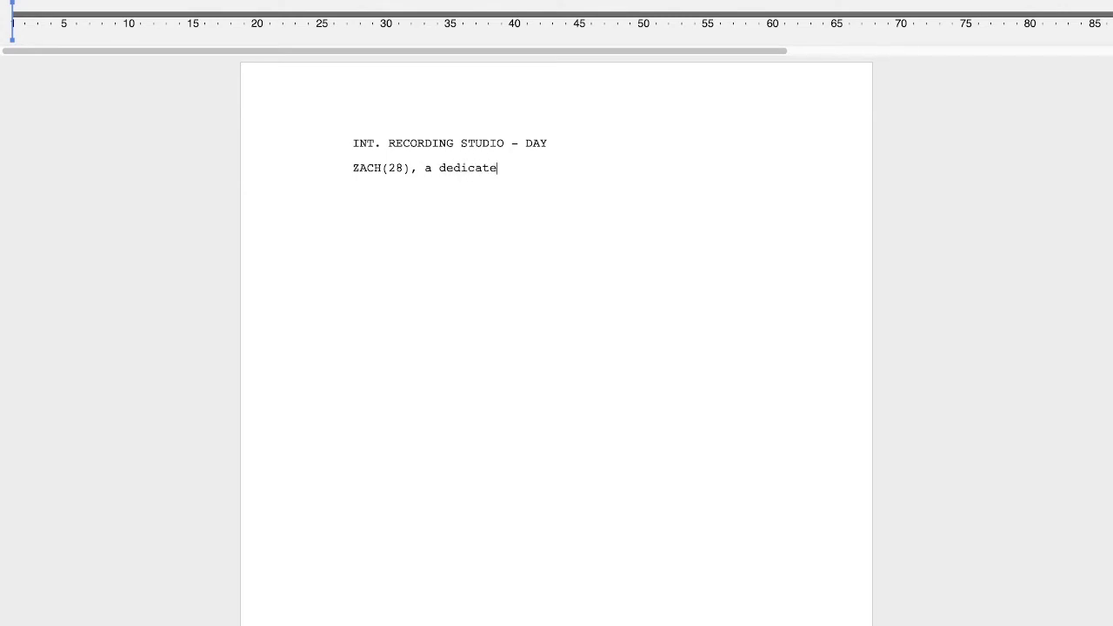
pyautogui.write('d librarian and intro')
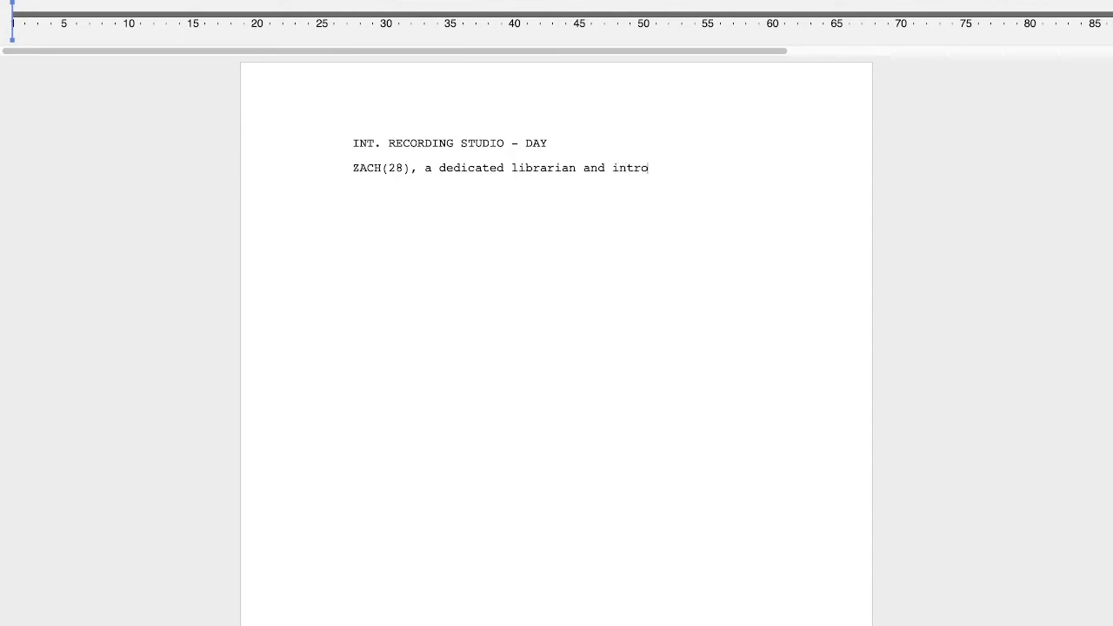
pyautogui.write('verted soul,')
# Finish it with 'works on his presentation in a well lit and soundproofed room.'
pyautogui.write('works on his ')
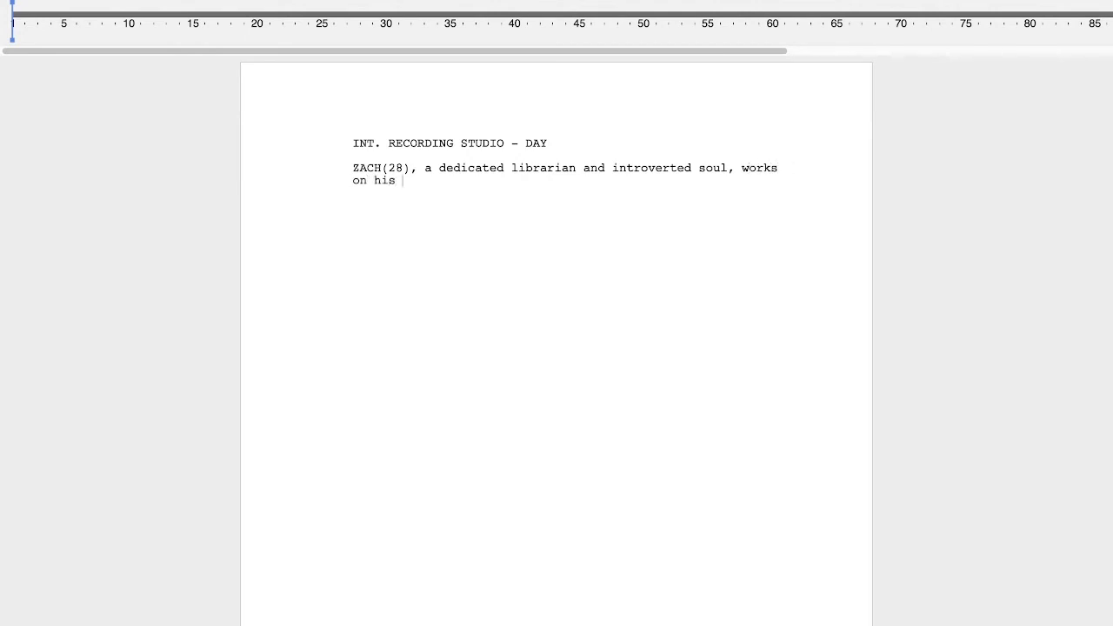
pyautogui.write('presentation in the')
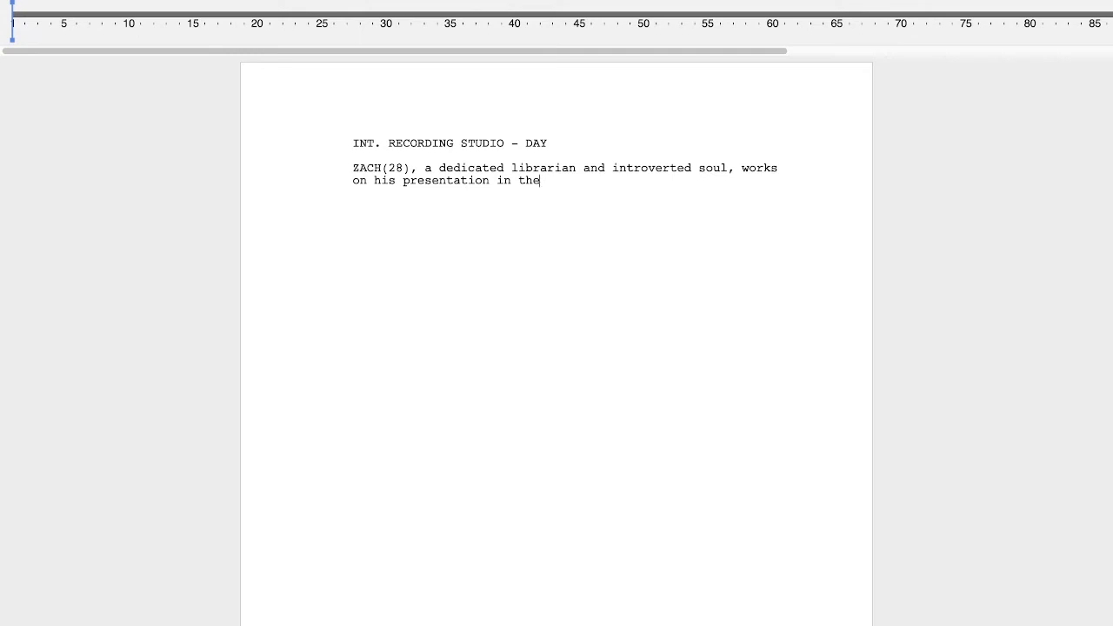
pyautogui.press('BackSpace')
pyautogui.press('BackSpace')
pyautogui.press('BackSpace')
pyautogui.press('BackSpace')
pyautogui.press('BackSpace')
pyautogui.write('in the well lit and soundproofed')
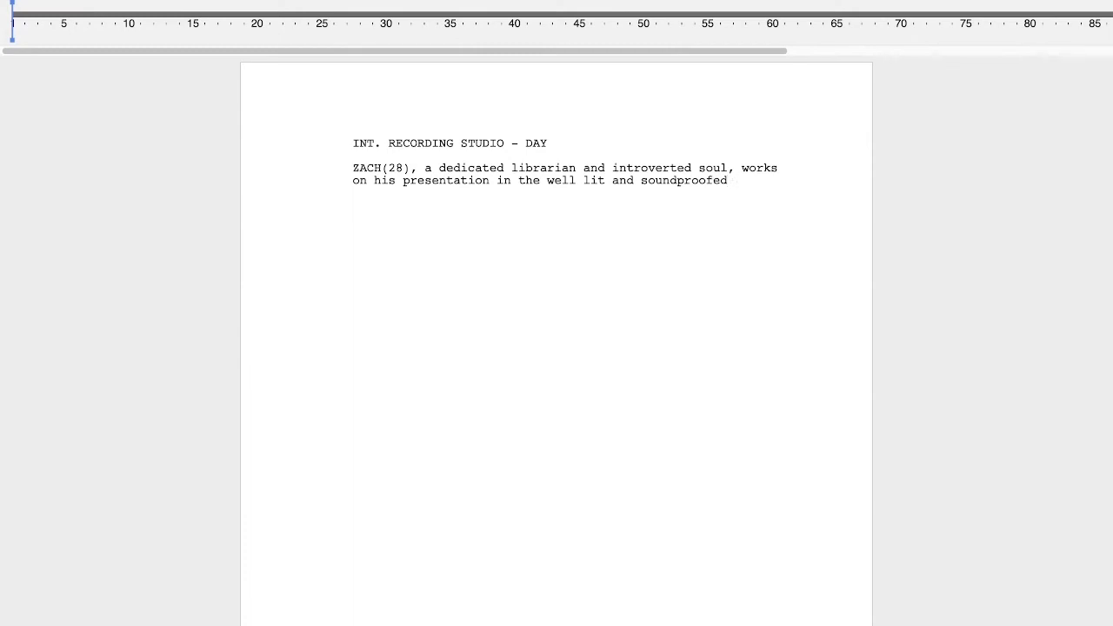
pyautogui.write(' room')
pyautogui.click(539, 183)
pyautogui.press('BackSpace')
pyautogui.press('BackSpace')
pyautogui.press('BackSpace')
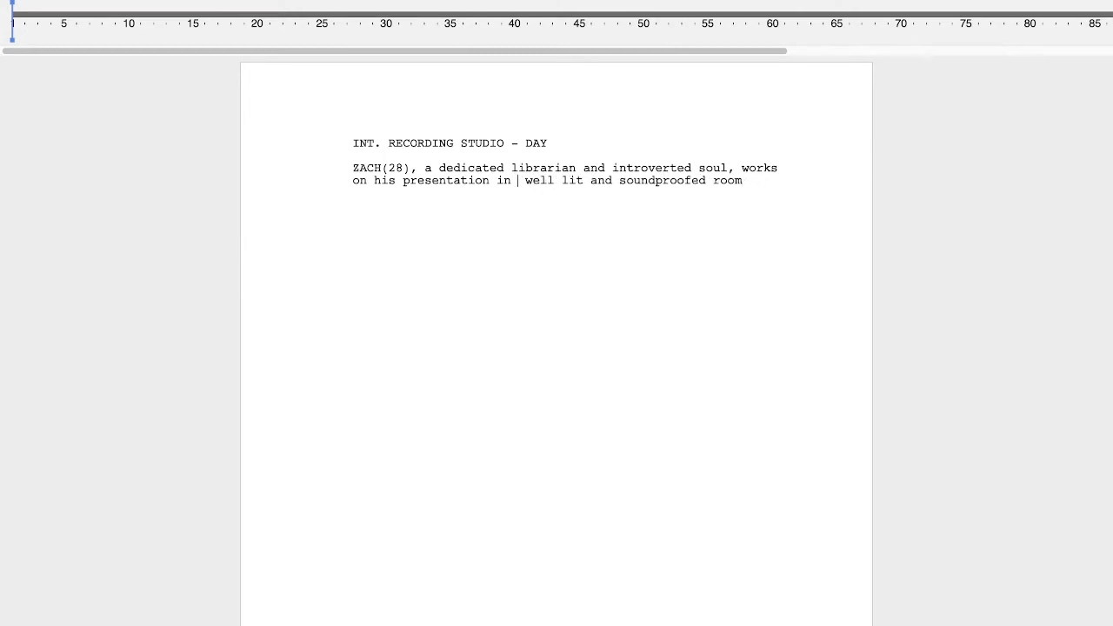
pyautogui.write('a')
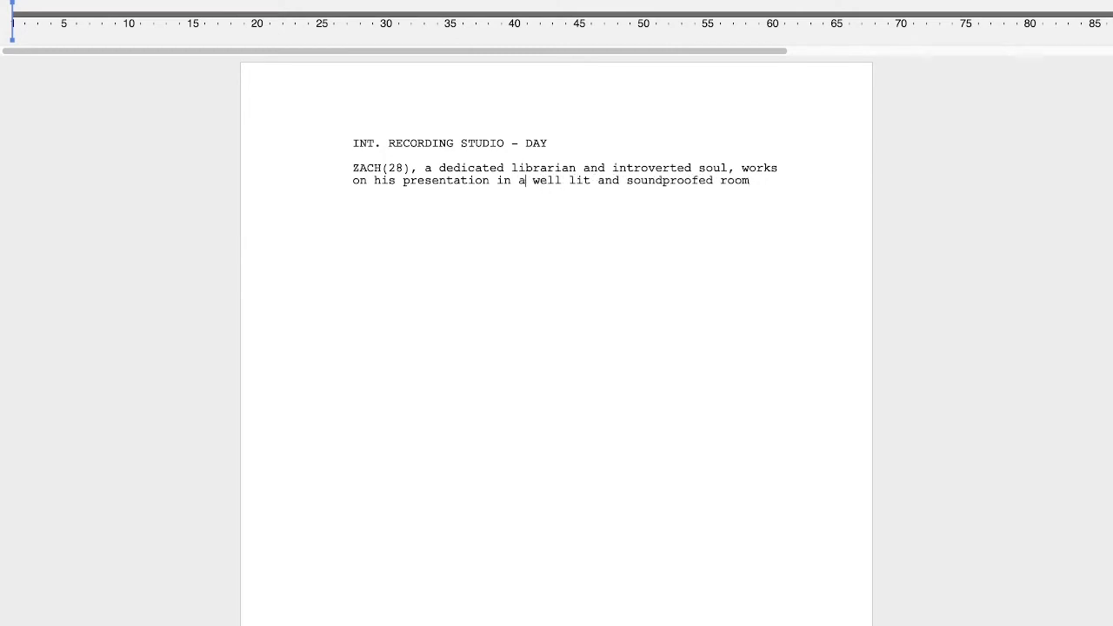
pyautogui.click(764, 183)
pyautogui.write('.')
# Add two lines of random filler letters below the action paragraph, then start a new line
pyautogui.write('H')
pyautogui.write('hhhhh')
pyautogui.write('hhhhhhhikzhvkhSDKvhbjkdsbhgj')
pyautogui.write('kdsbgjksbgjksbvjksdbvjksbgkj')
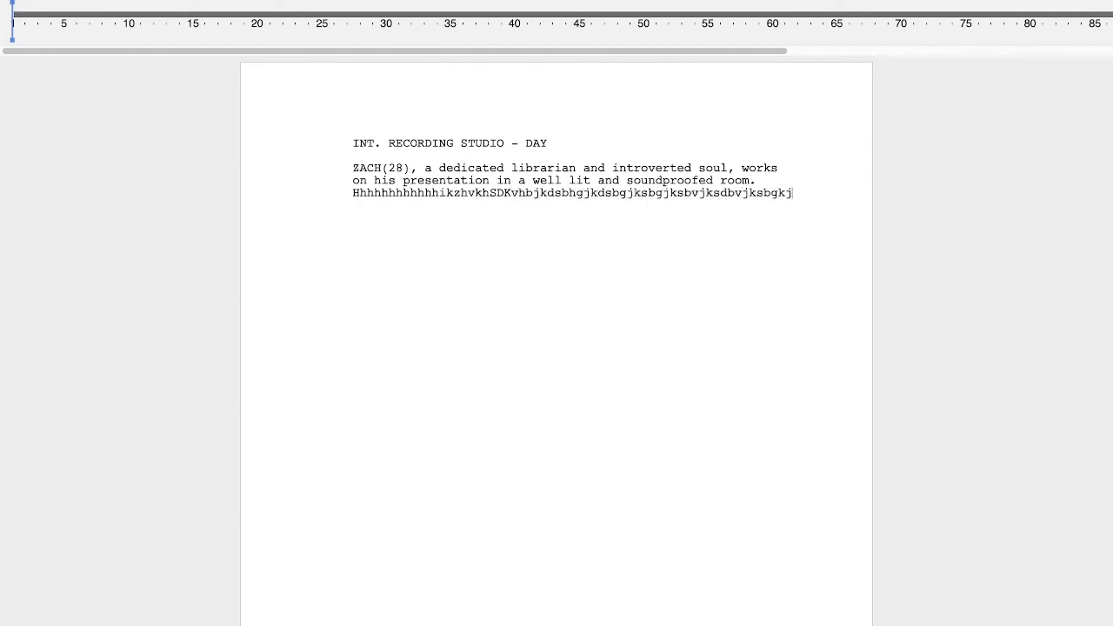
pyautogui.write('rsbgvjksdbvjksfbkjfbsjksfjkfsbjkrbfgjkbgjksbgjksbgvjksbvjkbjk')
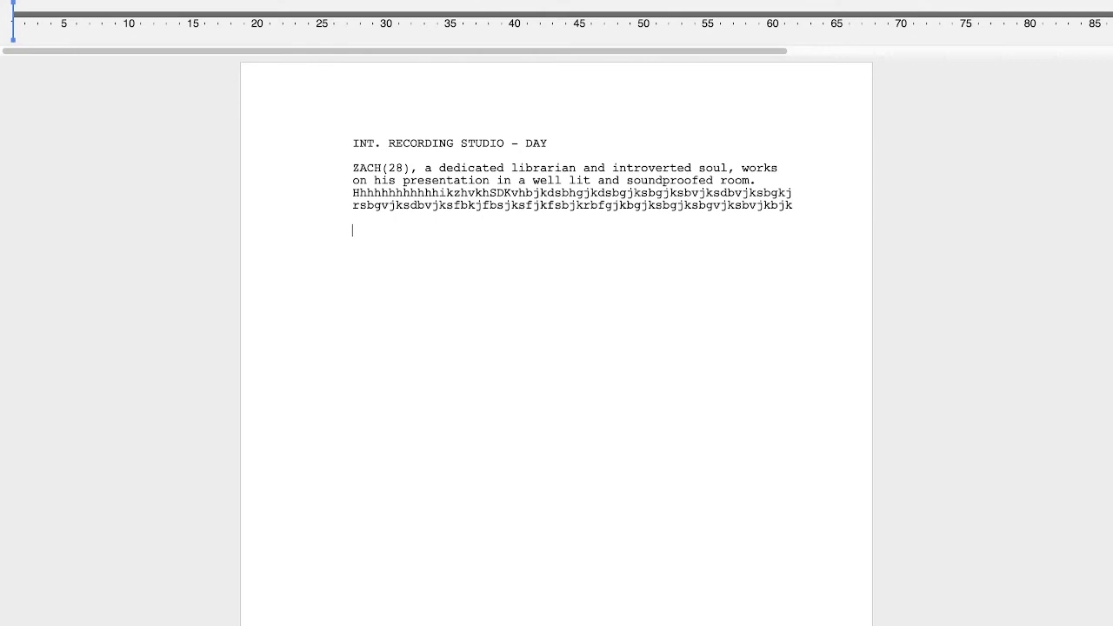
pyautogui.press('Return')
pyautogui.press('Escape')
pyautogui.write('Sdjbvjksbvkjdsbvksjd')
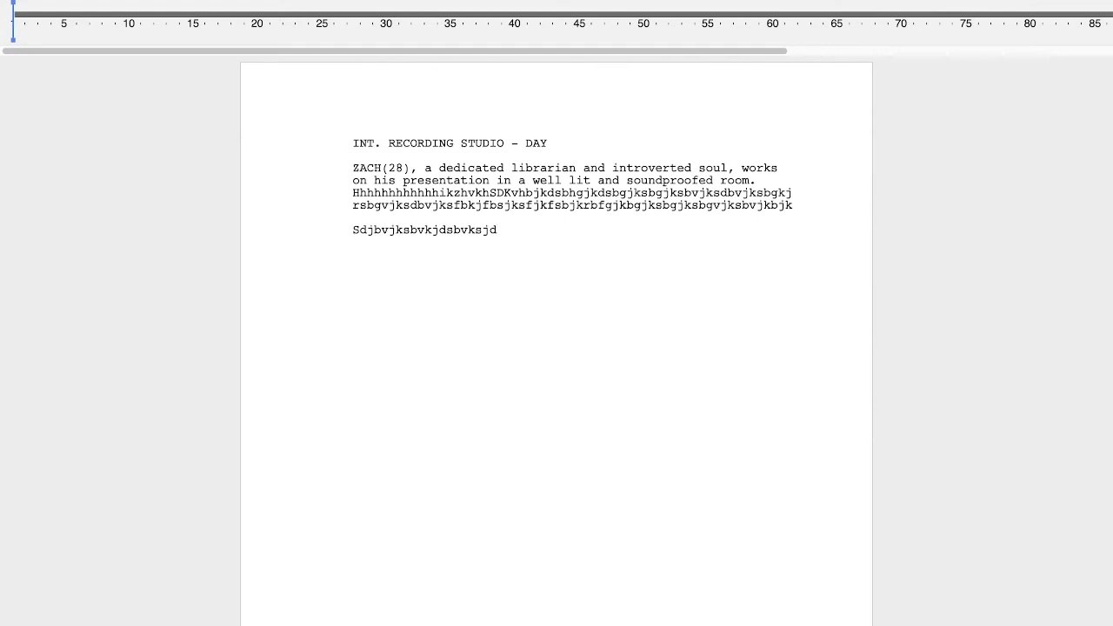
pyautogui.press('Return')
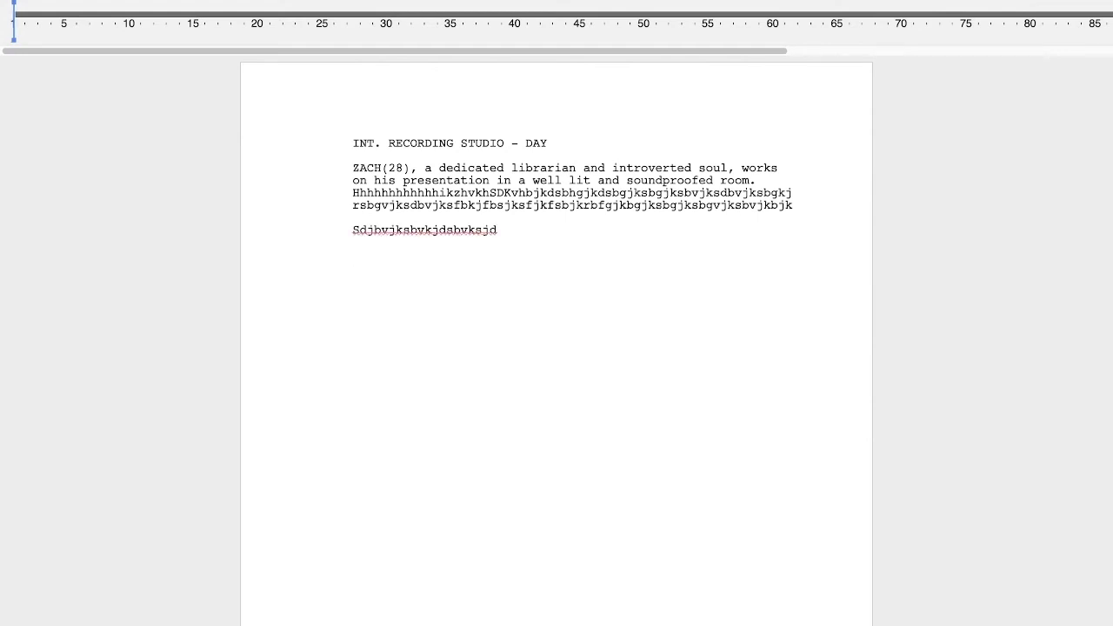
pyautogui.press('Return')
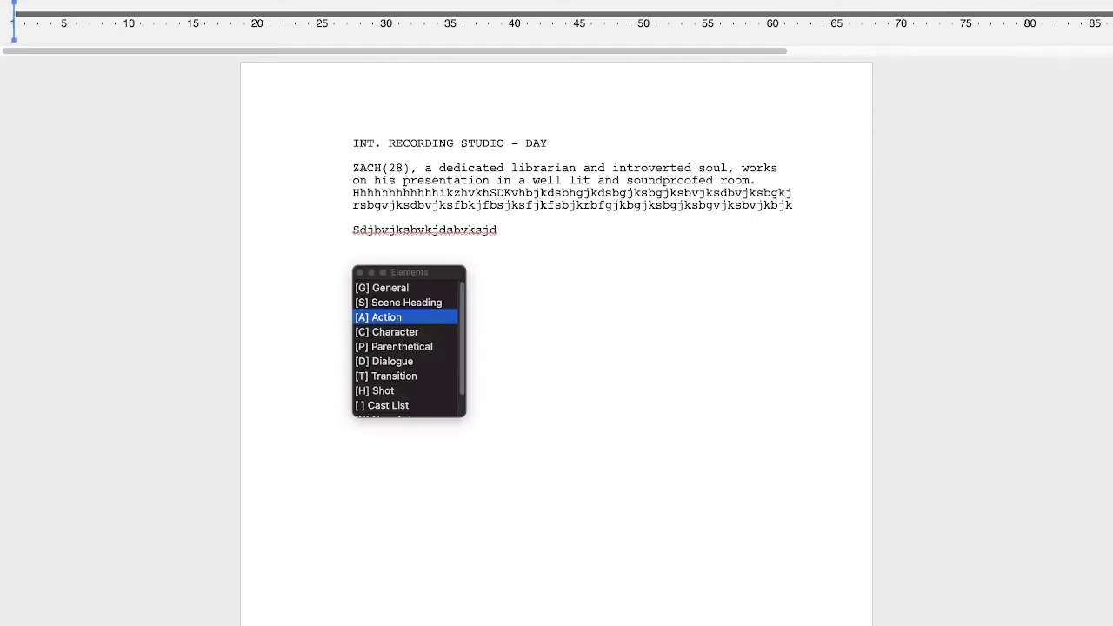
# Add the character cue ZACH with the dialogue 'Hello and welcome.'
pyautogui.press('Down')
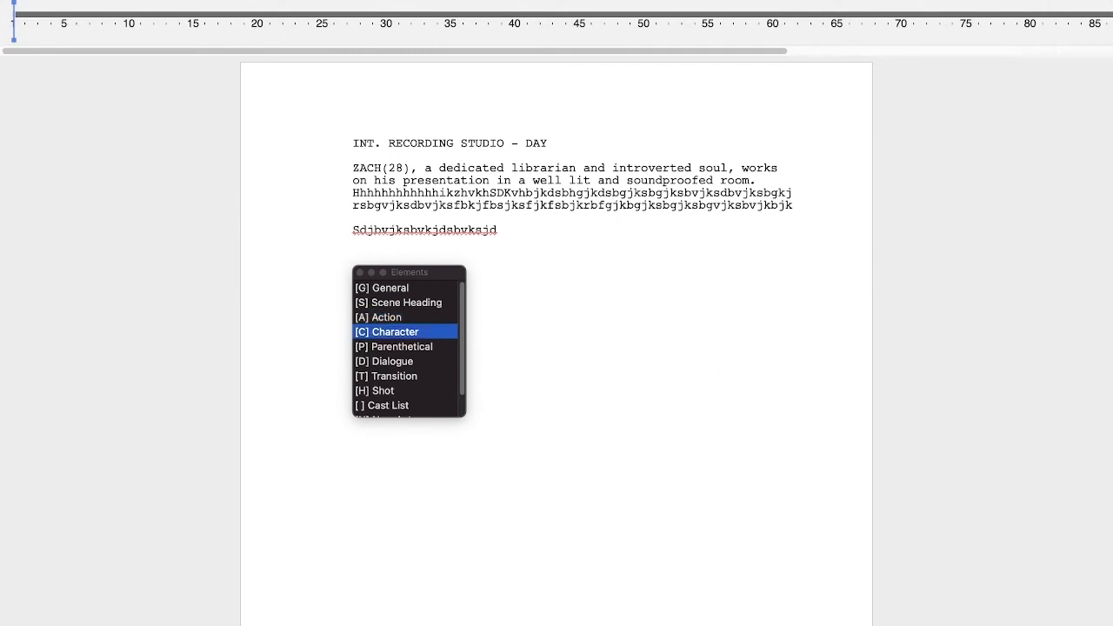
pyautogui.press('Return')
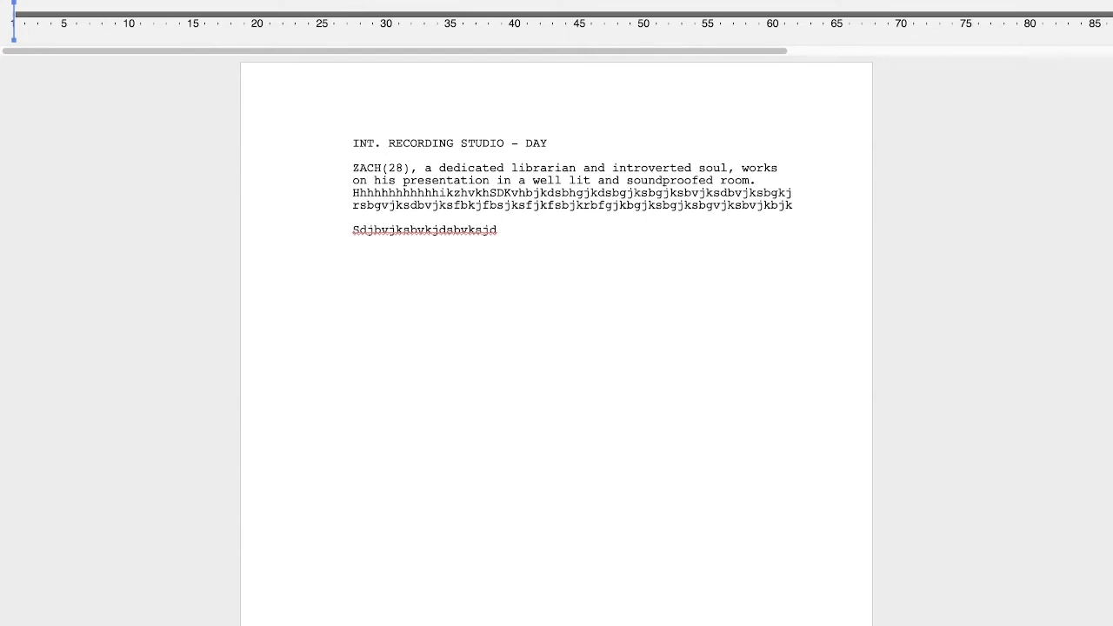
pyautogui.write('ZACH')
pyautogui.press('Return')
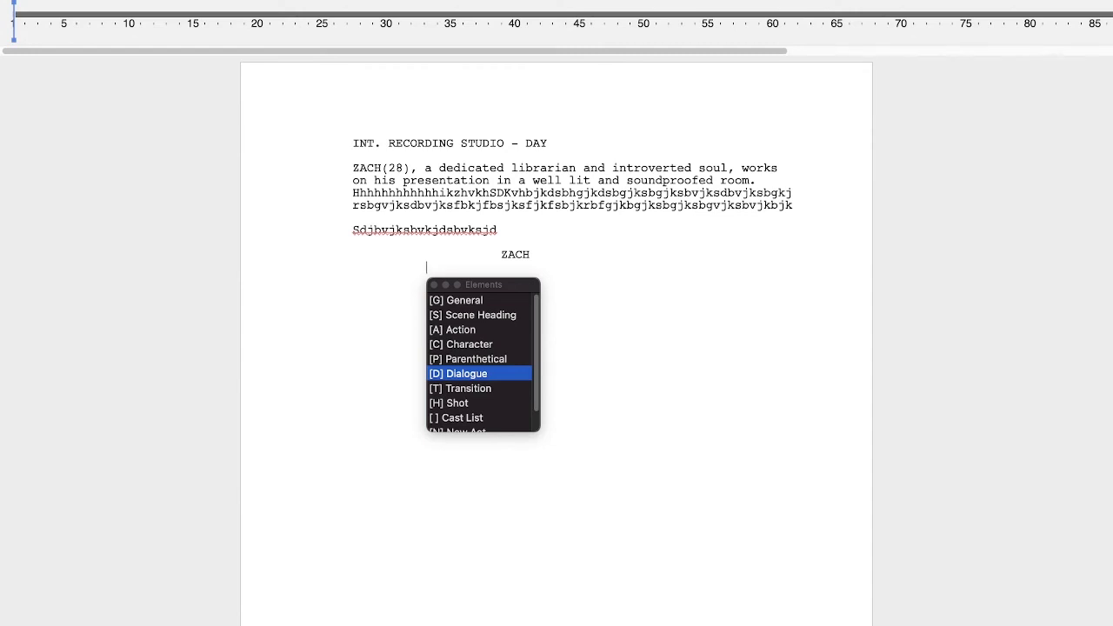
pyautogui.press('Return')
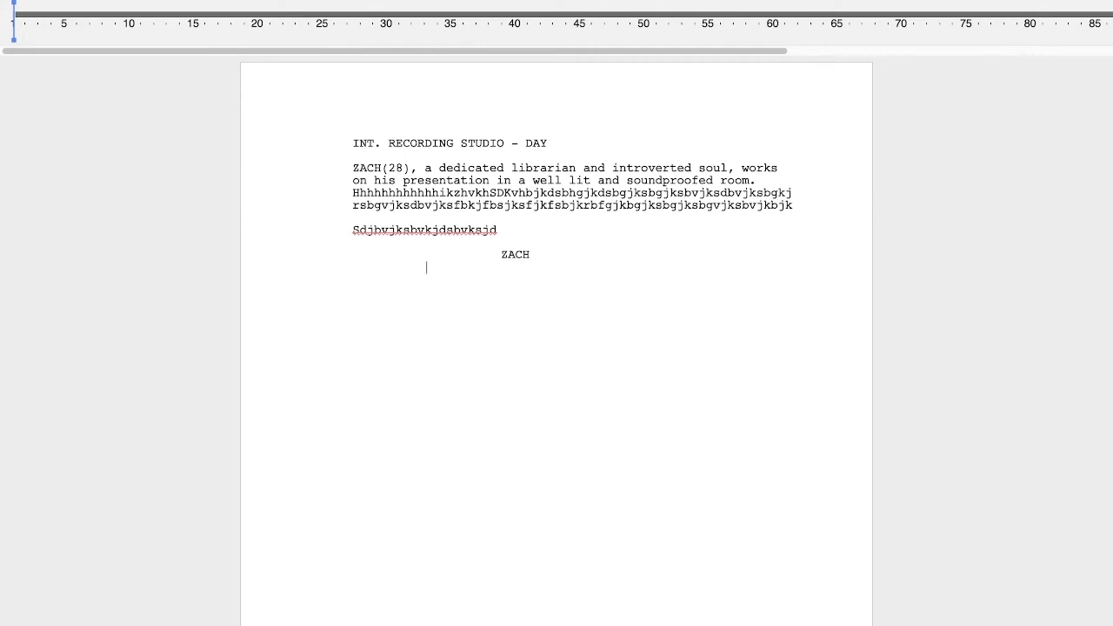
pyautogui.write('Hello and welcome .')
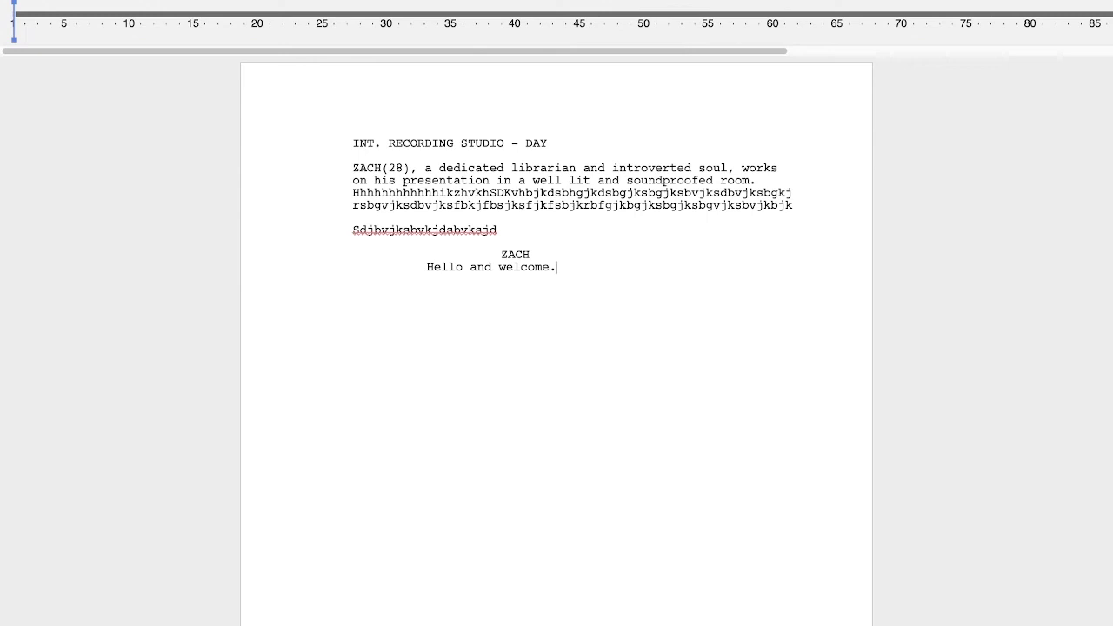
# Insert a (beat) parenthetical under ZACH's dialogue
pyautogui.press('Return')
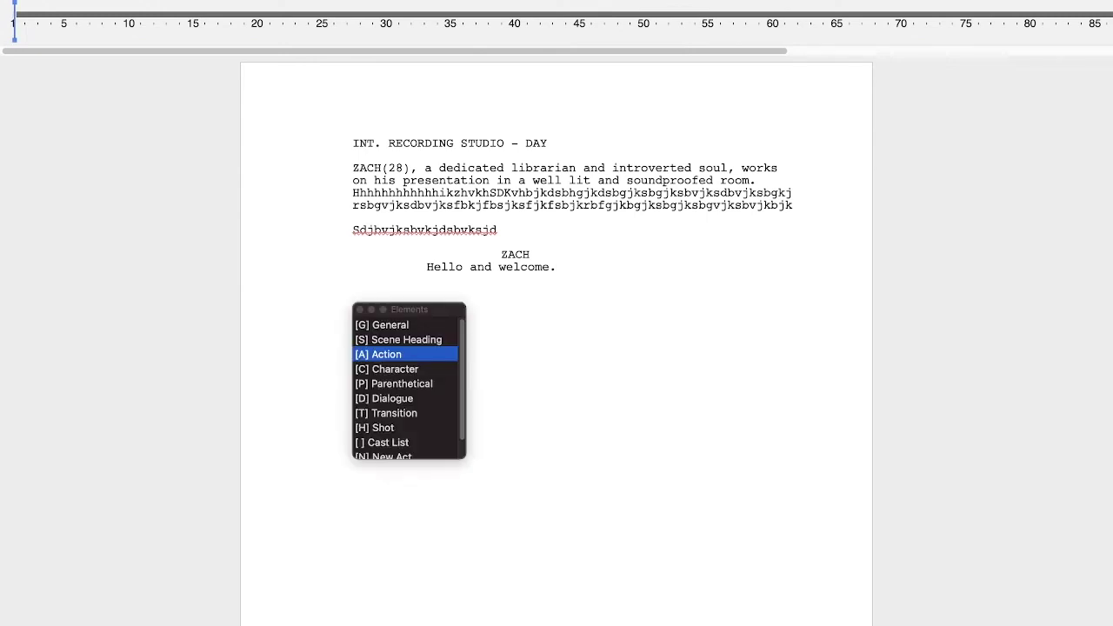
pyautogui.press('Down')
pyautogui.press('Down')
pyautogui.press('Down')
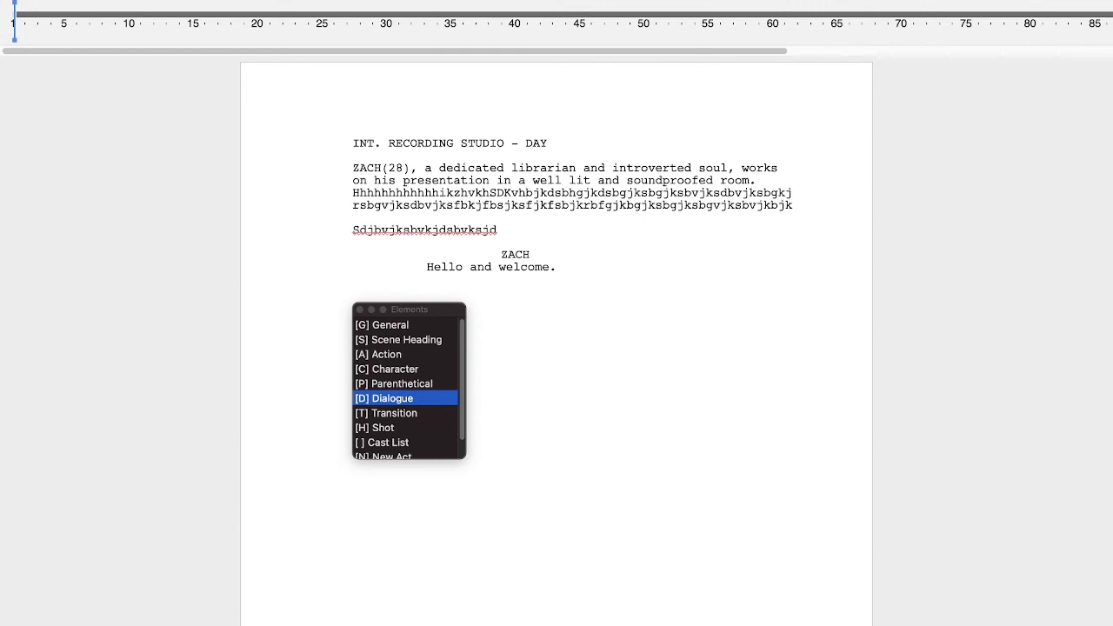
pyautogui.press('Down')
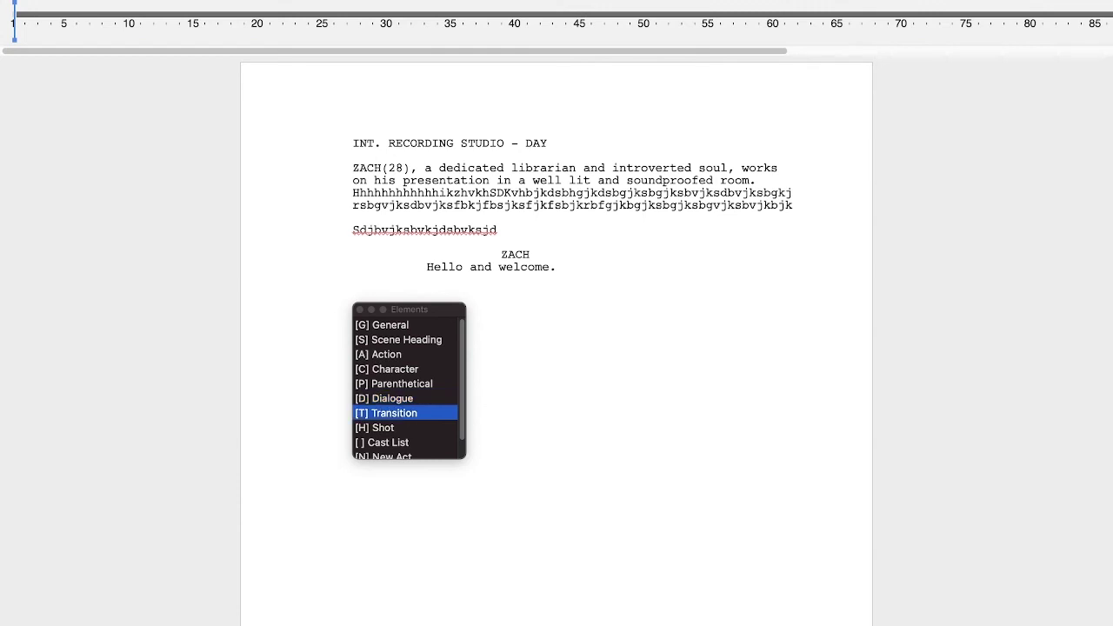
pyautogui.press('Up')
pyautogui.press('Up')
pyautogui.press('Up')
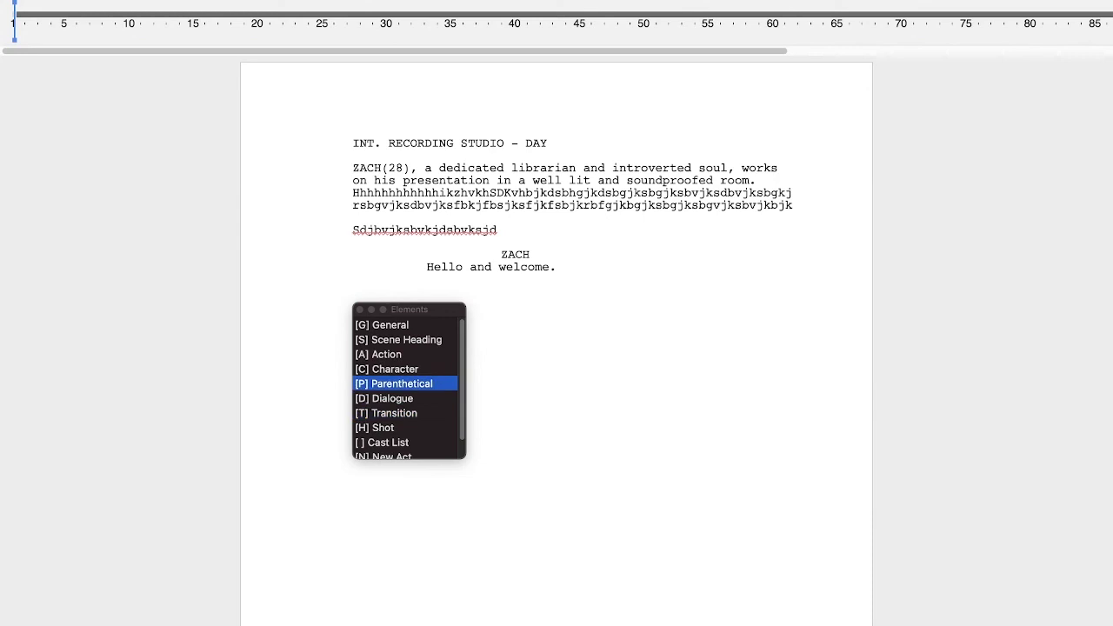
pyautogui.press('Return')
pyautogui.write('beat')
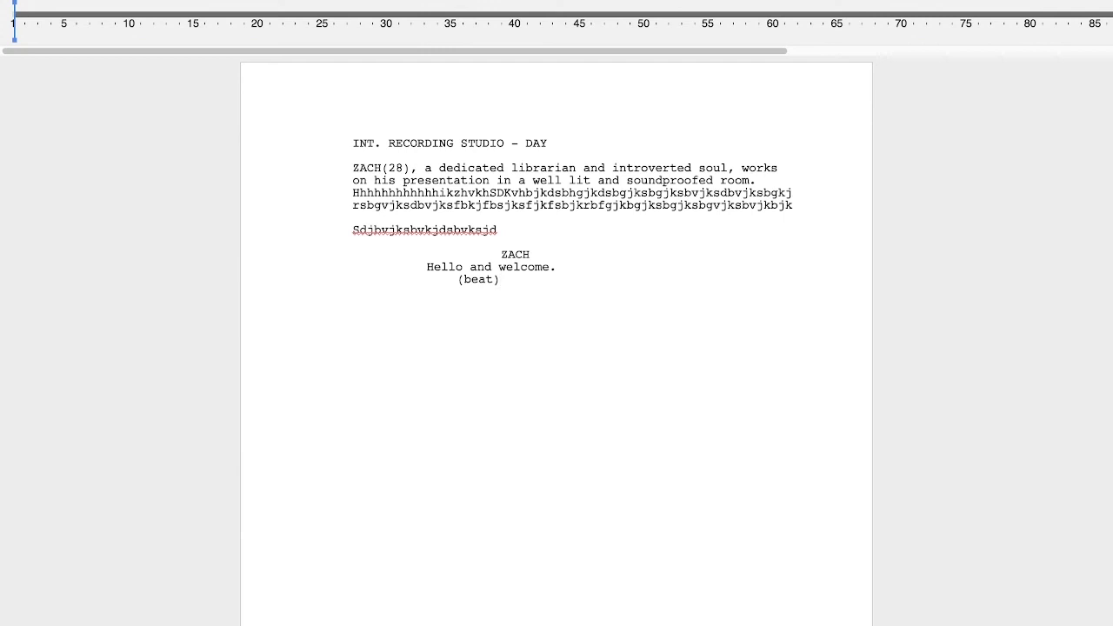
# Set the line under (beat) as a Transition, leaving its text empty
pyautogui.press('Return')
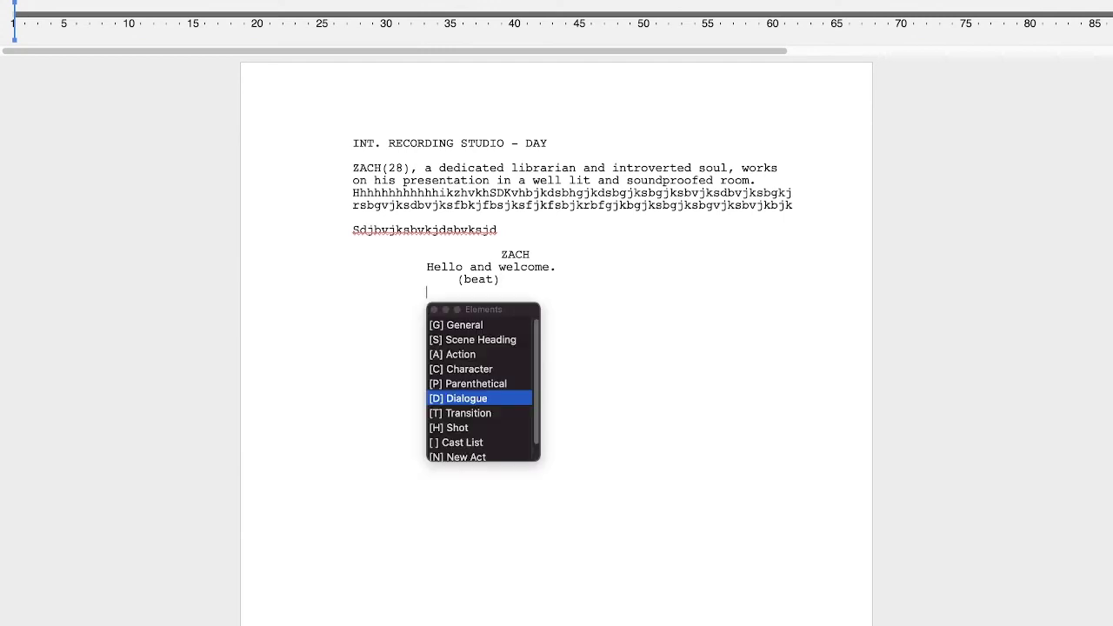
pyautogui.press('Down')
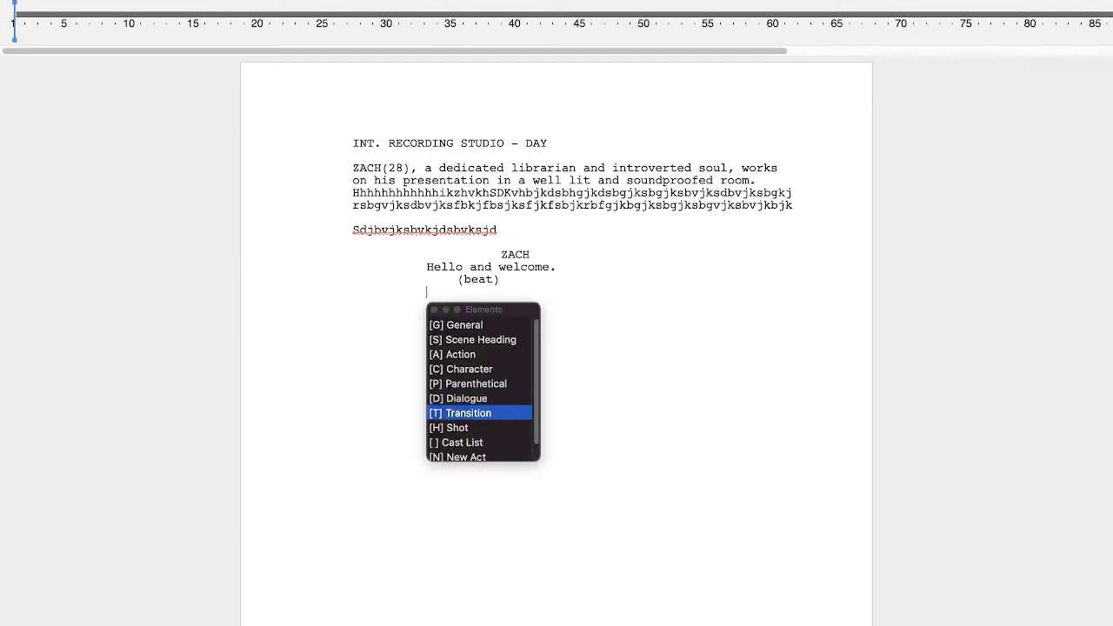
pyautogui.press('Return')
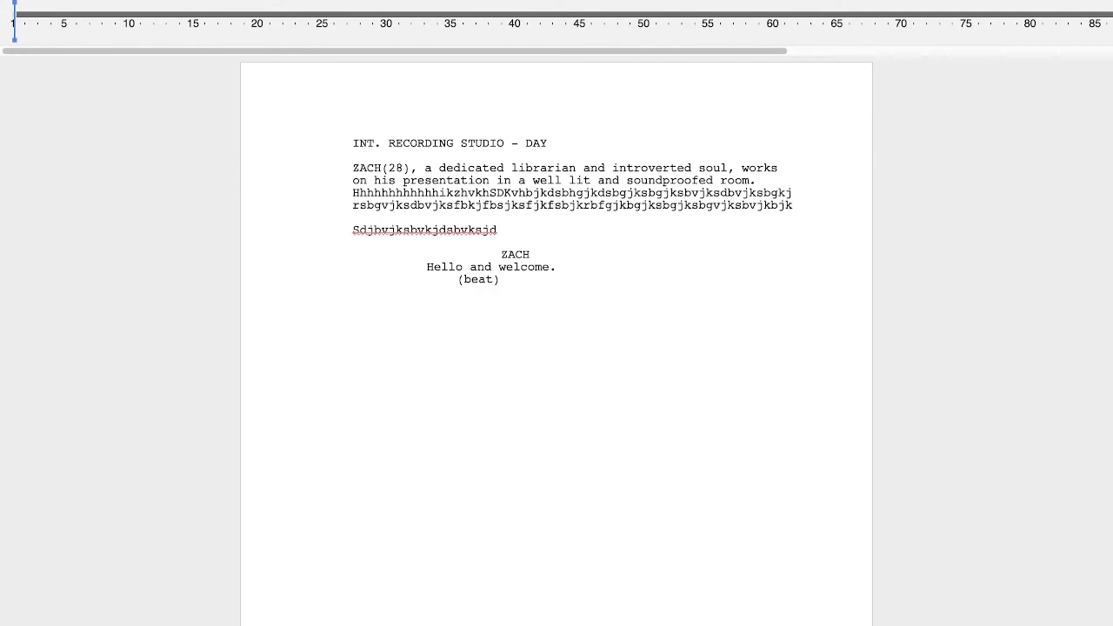
pyautogui.write('F')
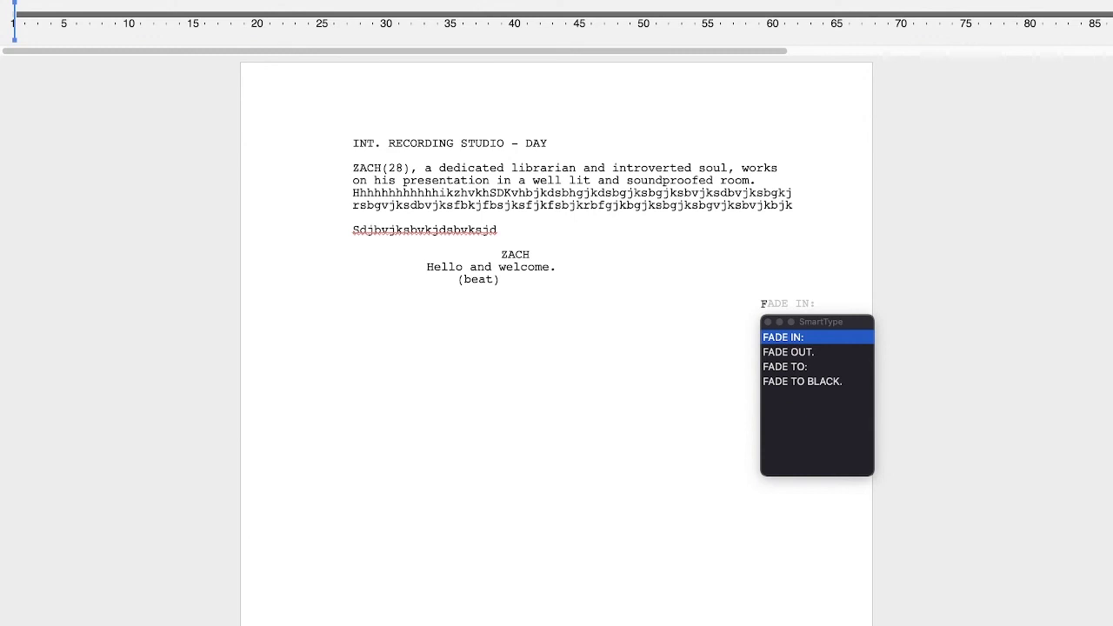
pyautogui.press('BackSpace')
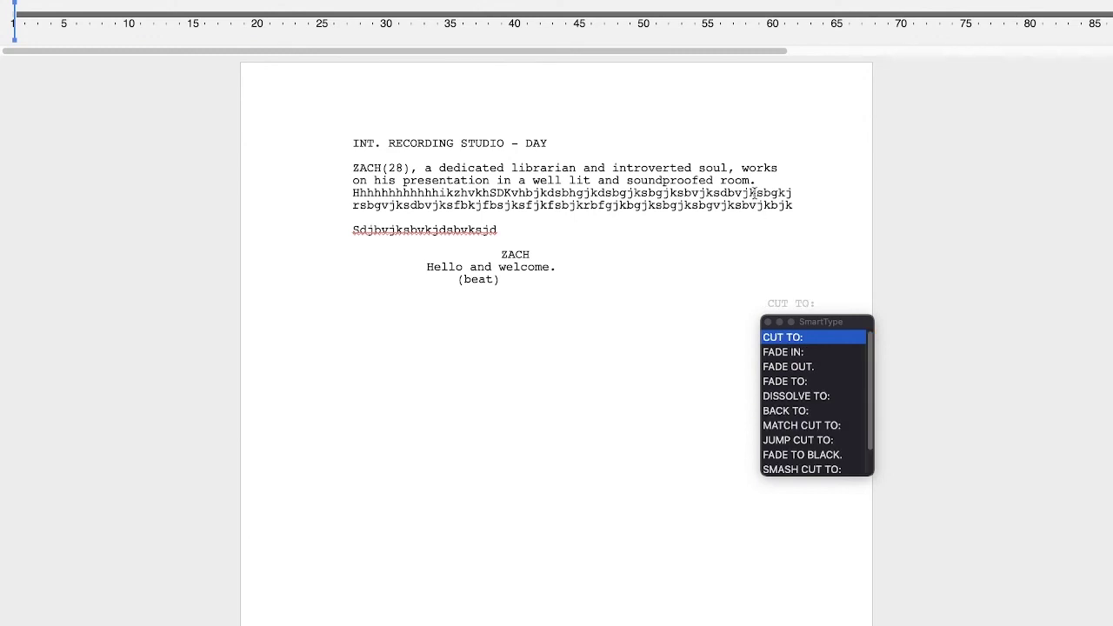
pyautogui.press('Escape')
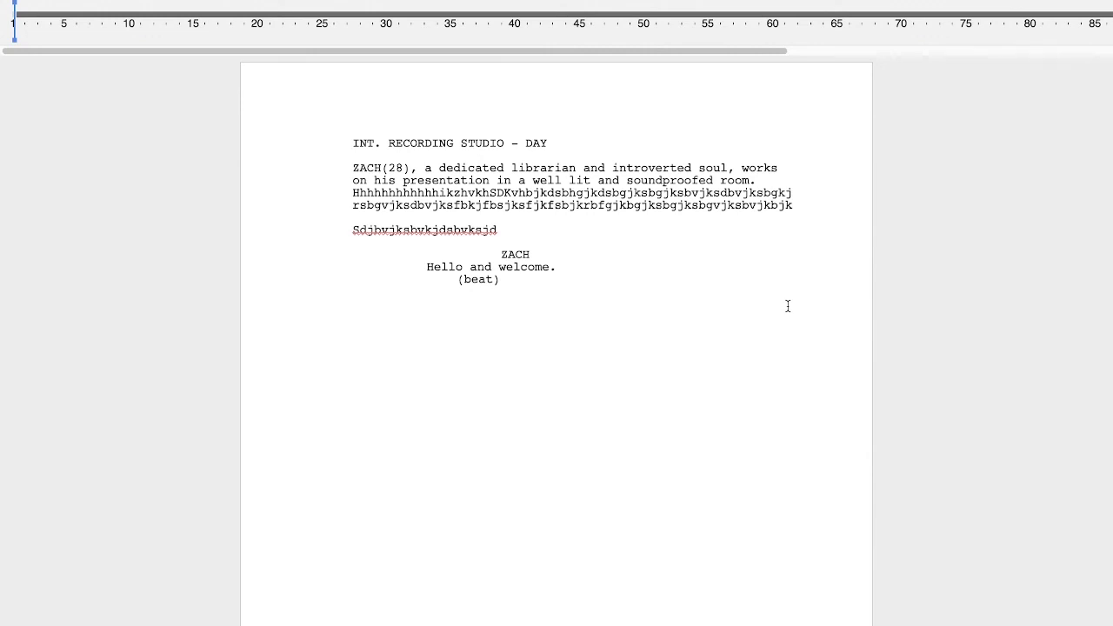
pyautogui.press('Return')
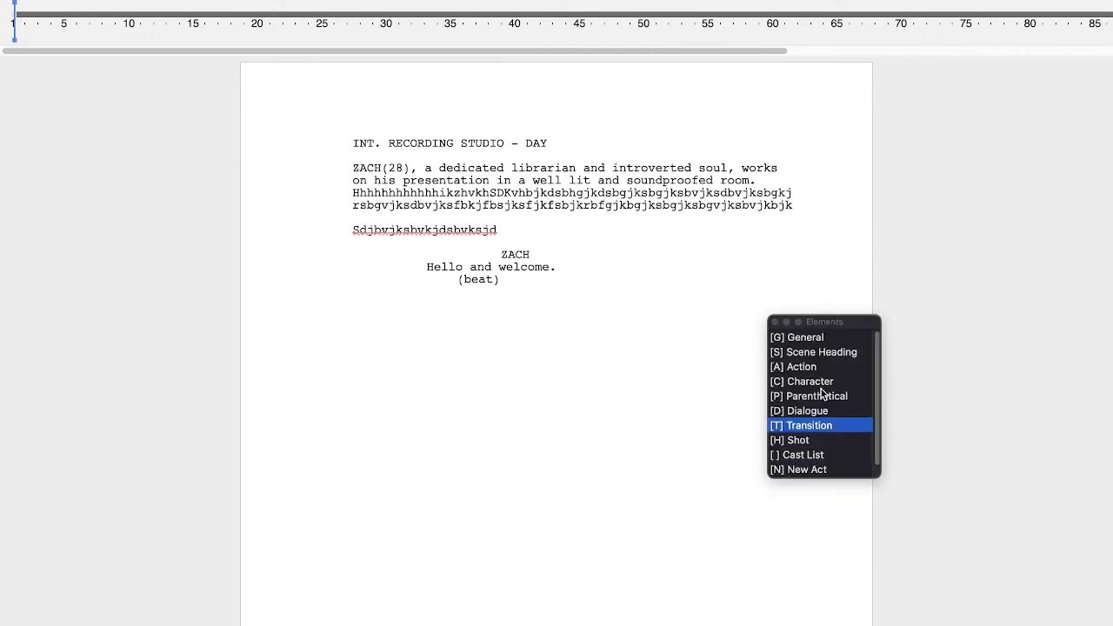
pyautogui.scroll(-2, 821, 396)
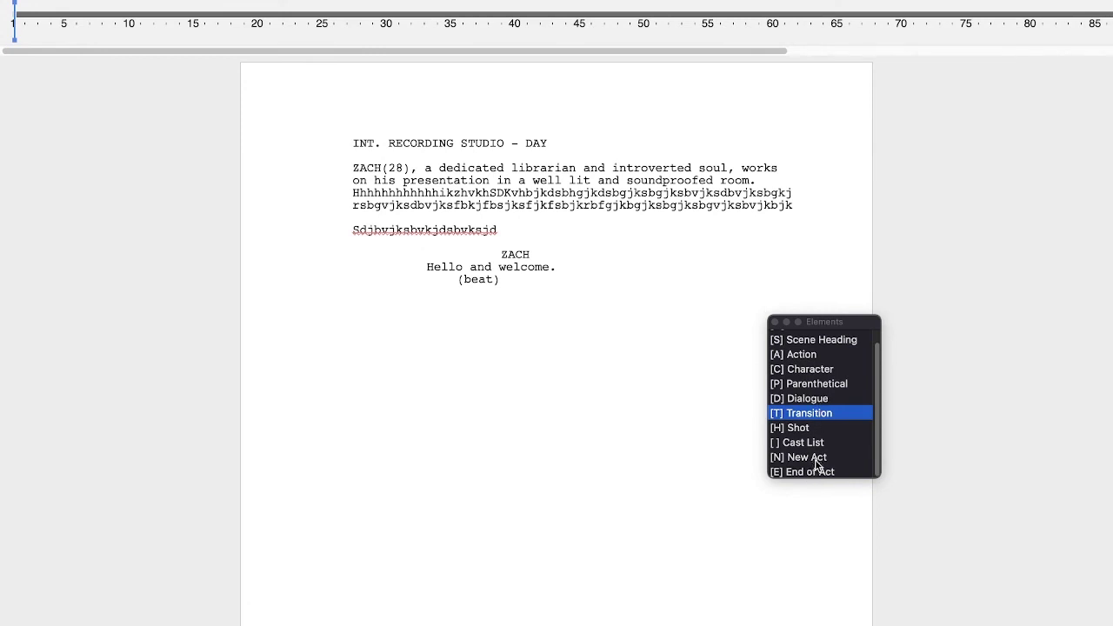
pyautogui.click(746, 412)
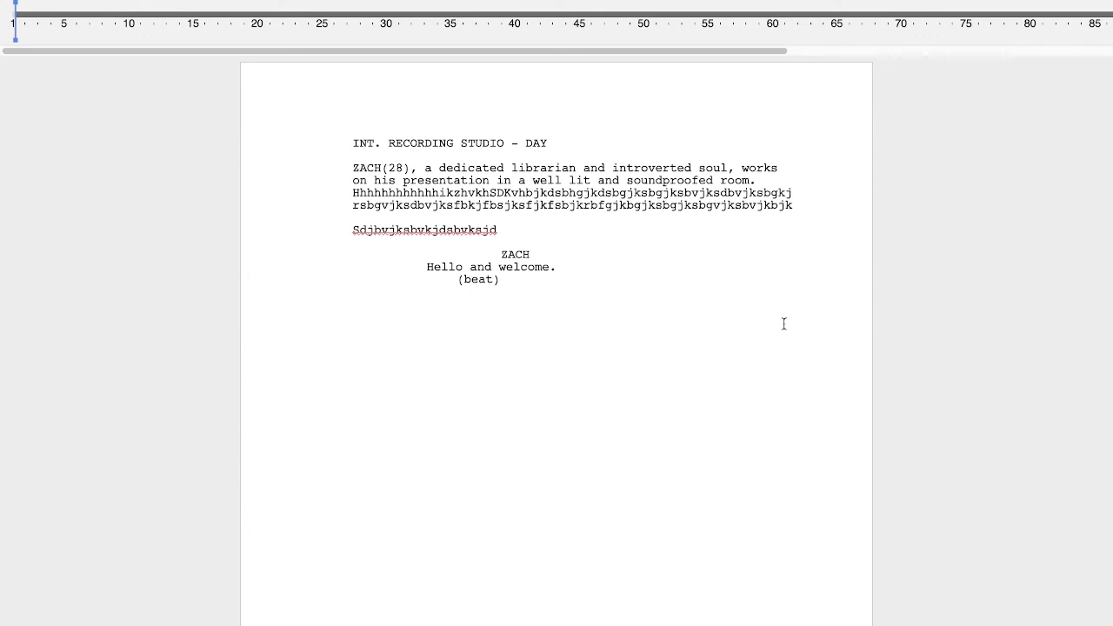
# Type Simplyscripts.com below the parenthetical, correcting the typo
pyautogui.write('Simplyscripts.com')
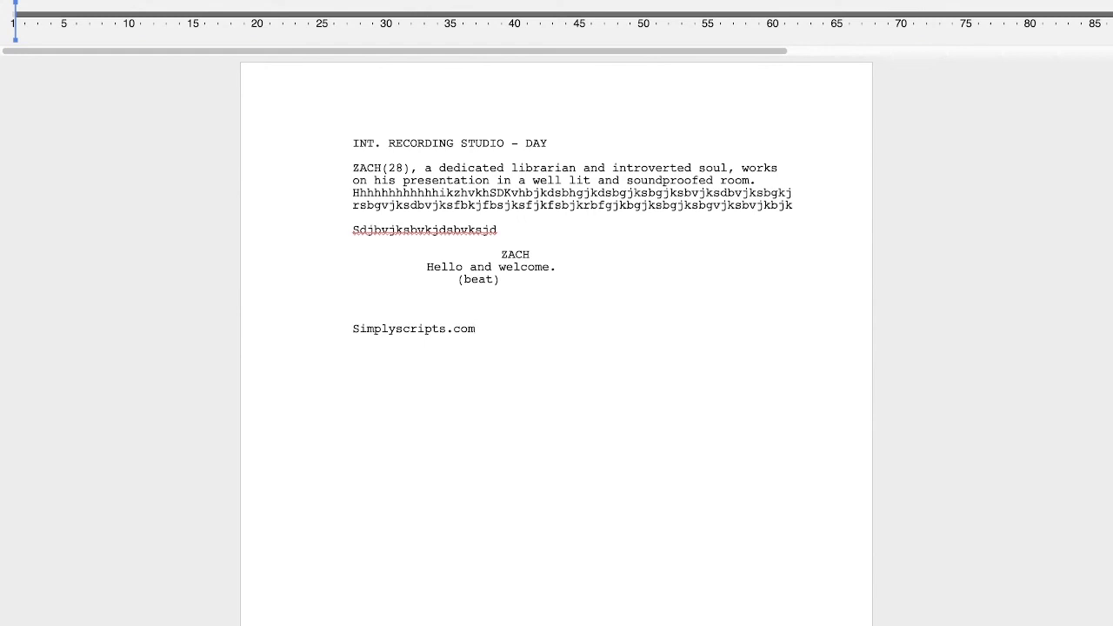